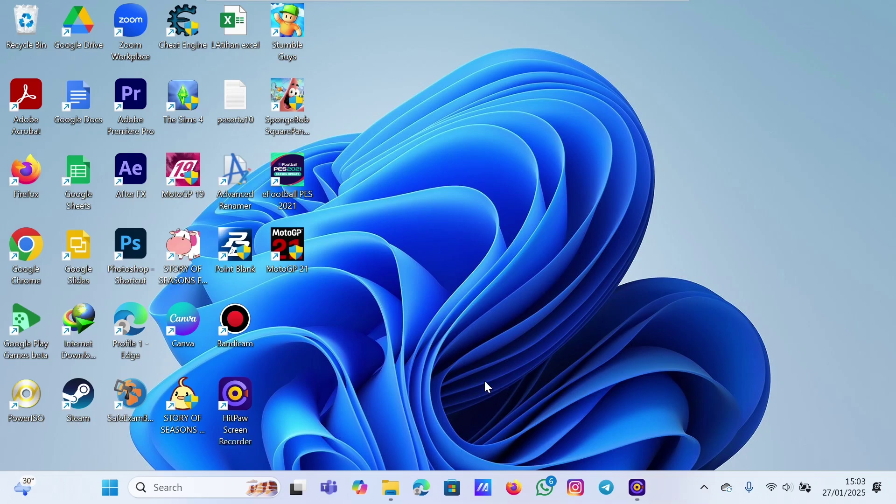
- Create a blank text file named 'webinar' on the desktop and start Firefox
{"action": "right_click", "coordinate": [466, 223]}
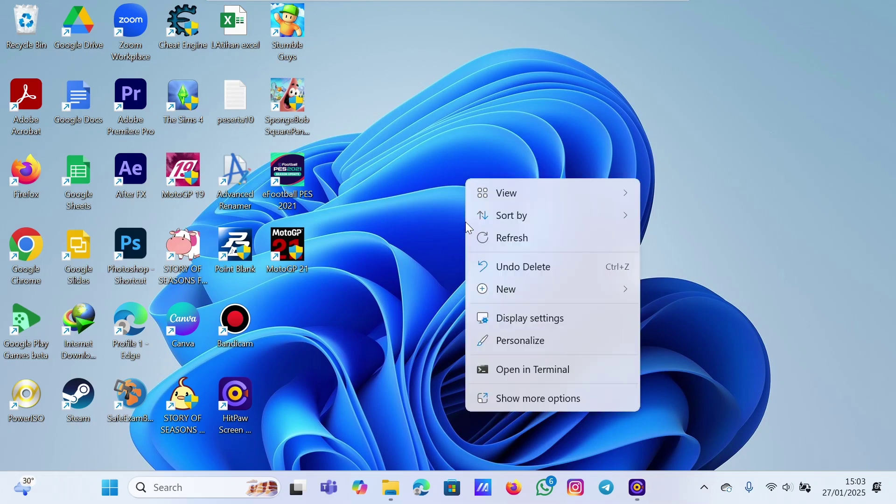
{"action": "mouse_move", "coordinate": [524, 294]}
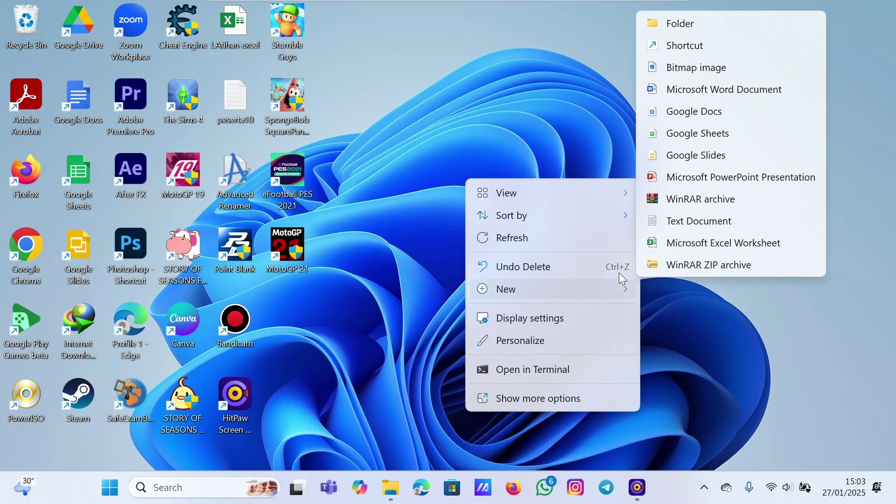
{"action": "left_click", "coordinate": [684, 227]}
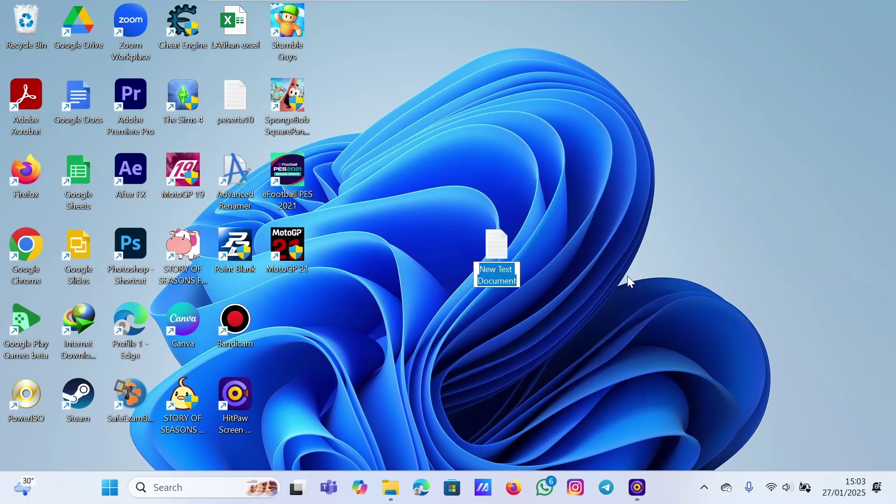
{"action": "type", "text": "we"}
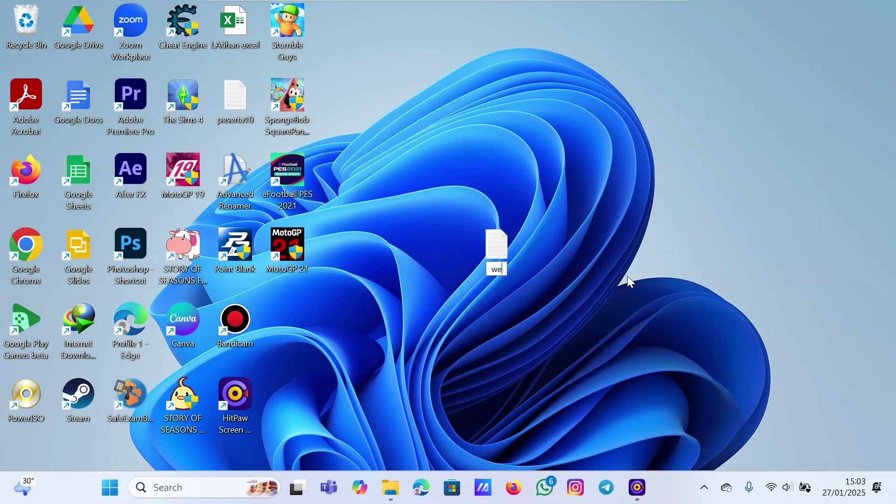
{"action": "type", "text": "binar"}
{"action": "key", "text": "Return"}
{"action": "key", "text": "Return"}
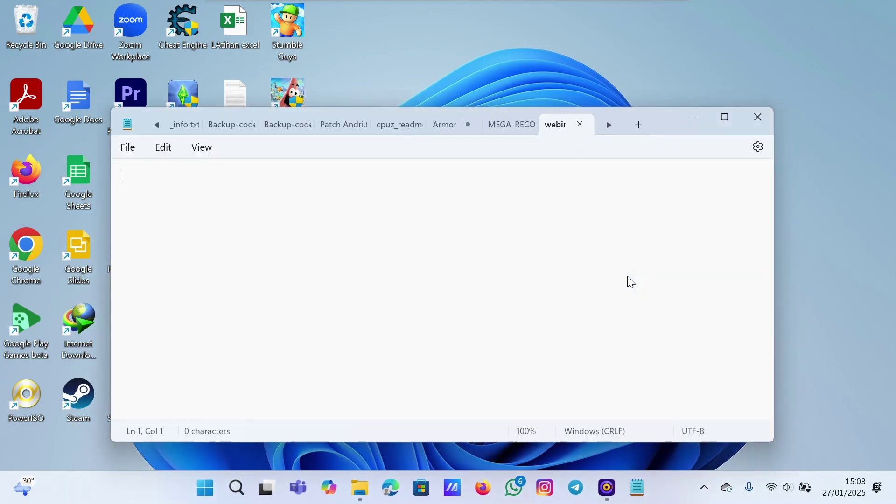
{"action": "left_click", "coordinate": [696, 118]}
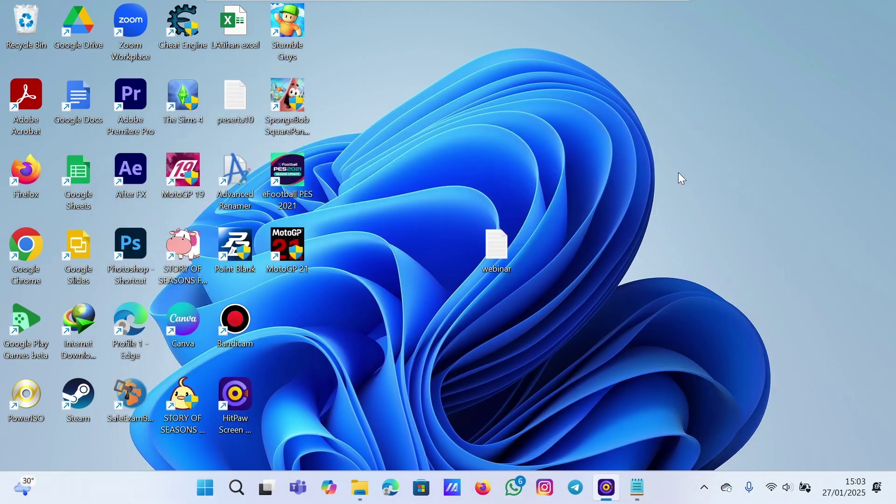
{"action": "left_click", "coordinate": [481, 490]}
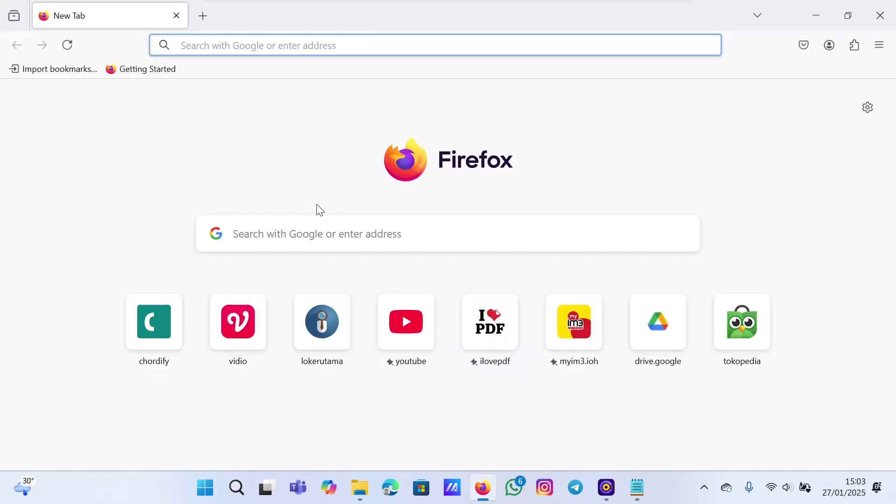
- Search Google for 'forms studio spreadsheet' and open the Google Sheets File Upload Forms result
{"action": "type", "text": "google.com"}
{"action": "key", "text": "Return"}
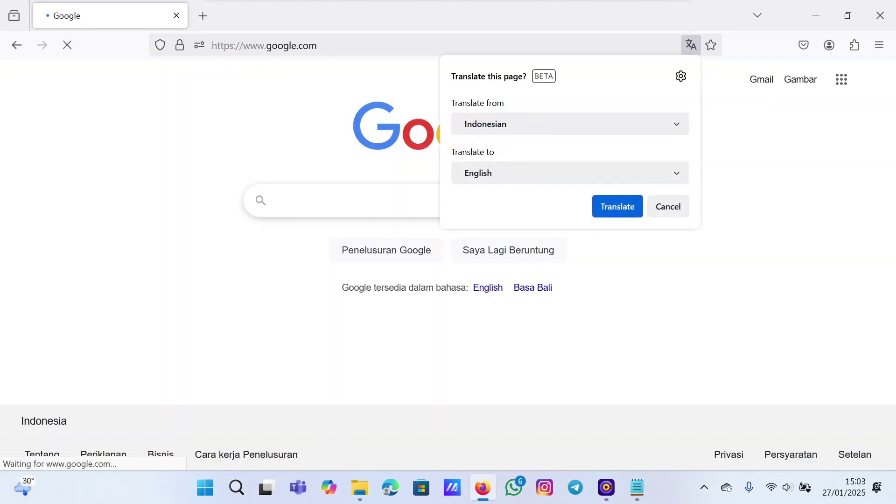
{"action": "type", "text": "form s"}
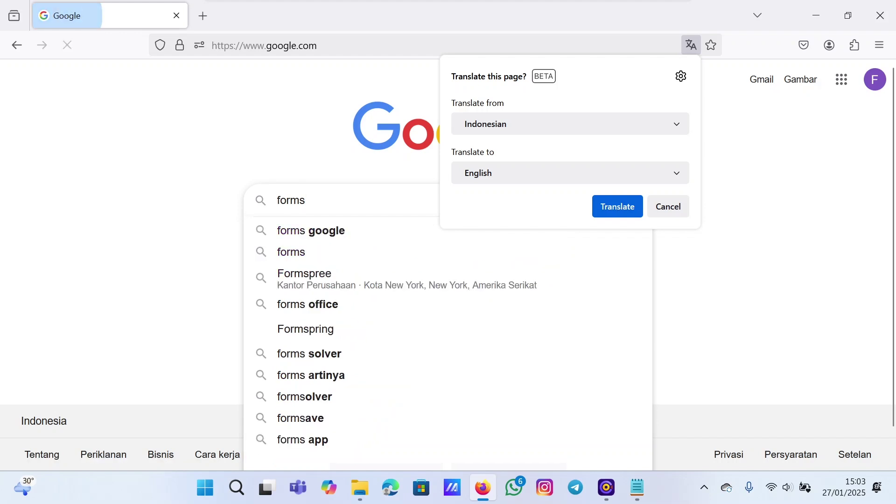
{"action": "key", "text": "BackSpace"}
{"action": "type", "text": "s"}
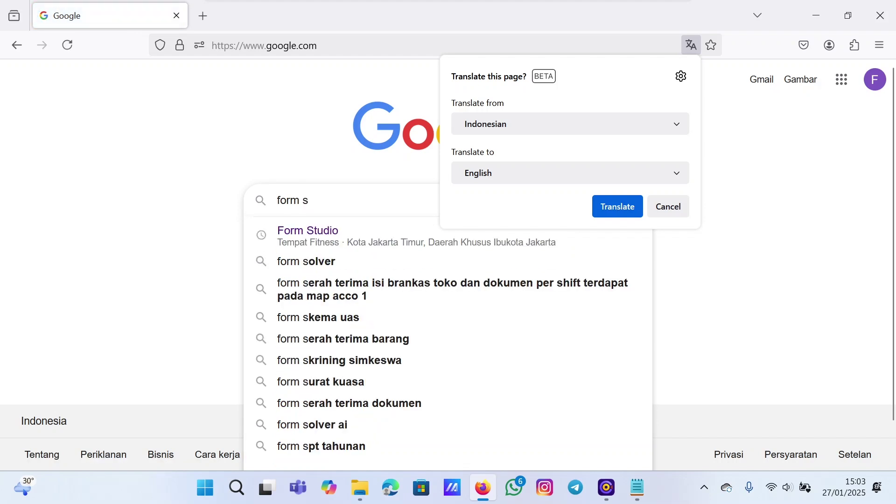
{"action": "key", "text": "BackSpace"}
{"action": "key", "text": "BackSpace"}
{"action": "type", "text": "s st"}
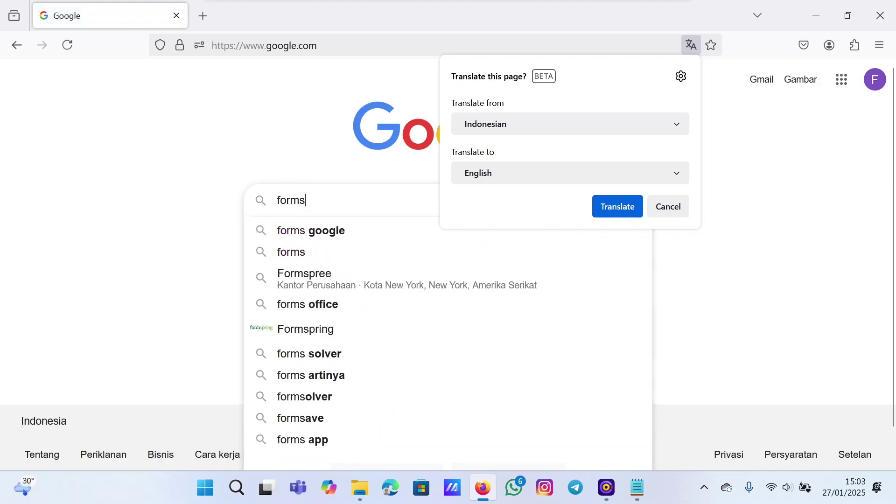
{"action": "type", "text": "udio "}
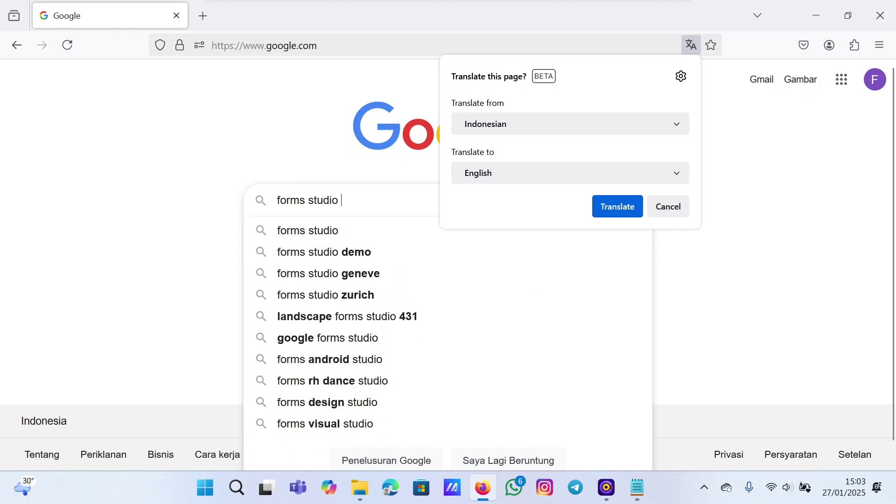
{"action": "type", "text": "spre"}
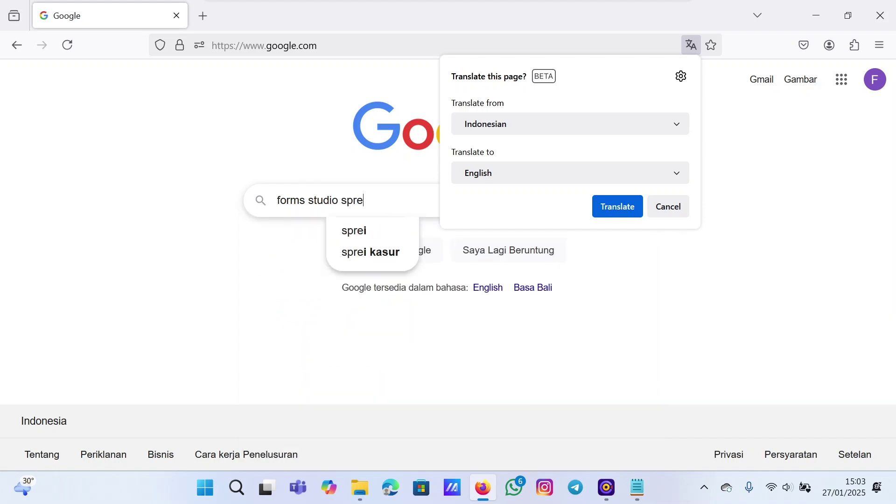
{"action": "type", "text": "adsheet"}
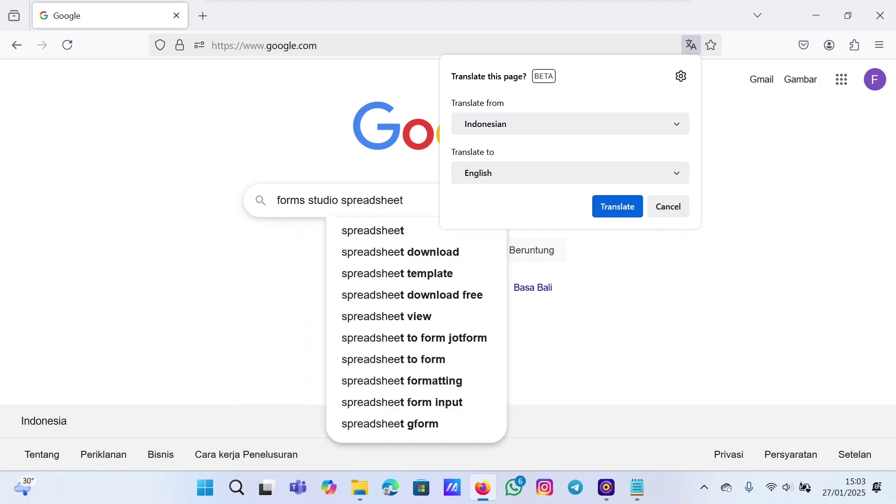
{"action": "key", "text": "Return"}
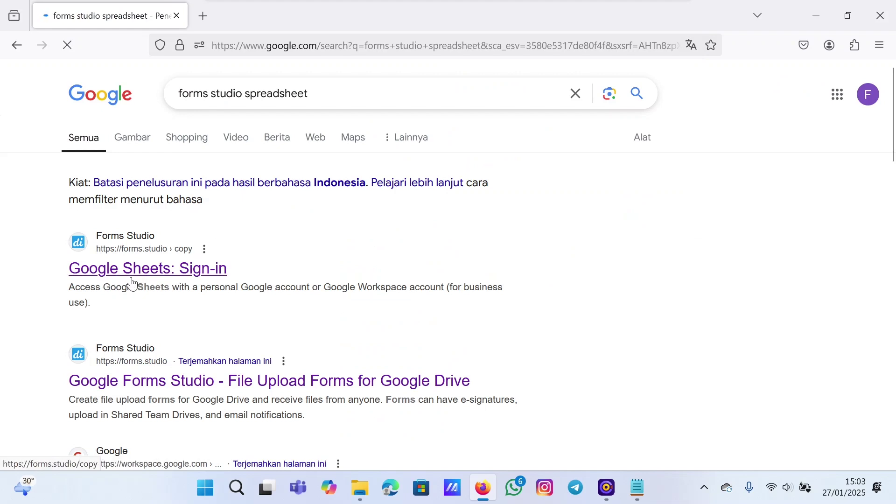
{"action": "left_click", "coordinate": [132, 283]}
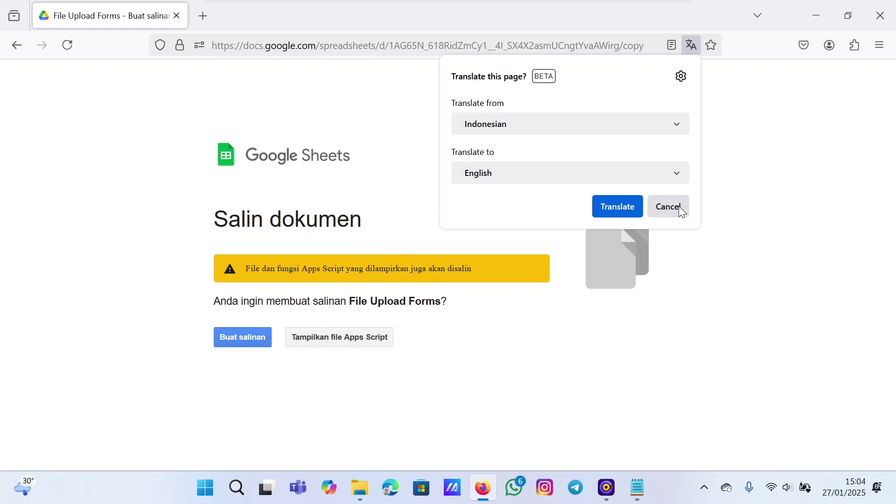
- Dismiss the translate offer and copy the File Upload Forms spreadsheet
{"action": "left_click", "coordinate": [678, 206]}
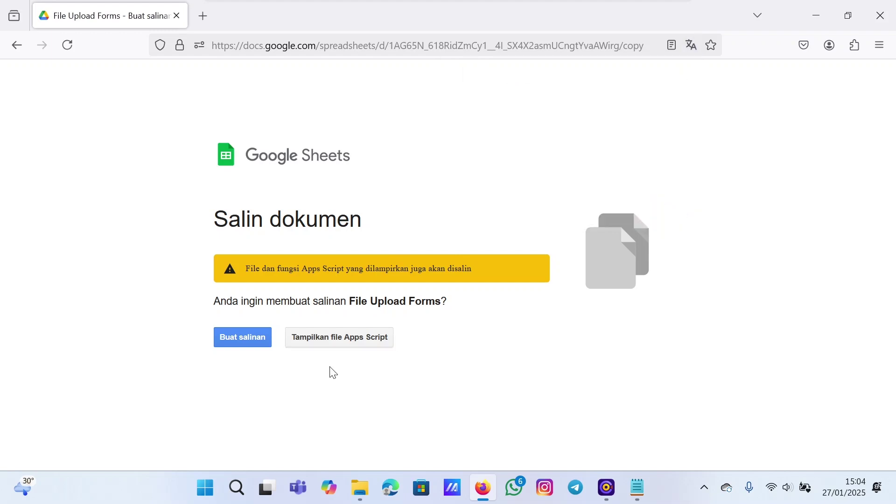
{"action": "left_click", "coordinate": [230, 340]}
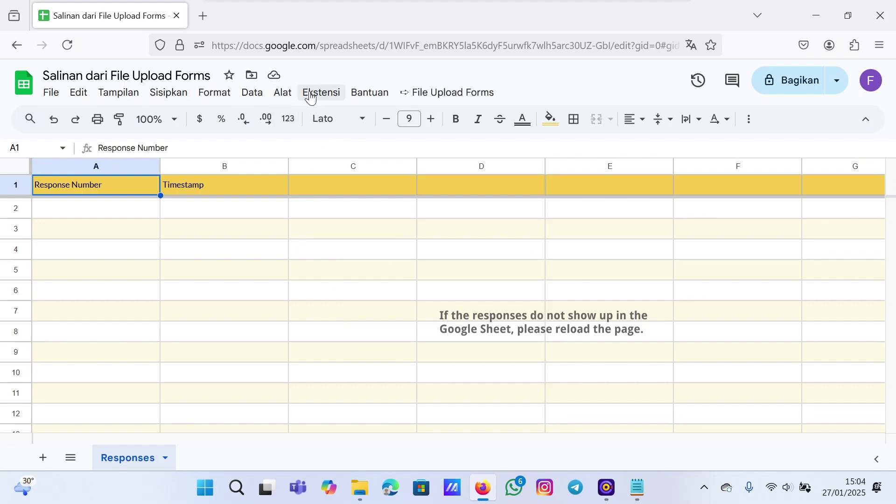
- Open the copied spreadsheet's Apps Script project from Extensions, then return to the sheet
{"action": "left_click", "coordinate": [312, 99]}
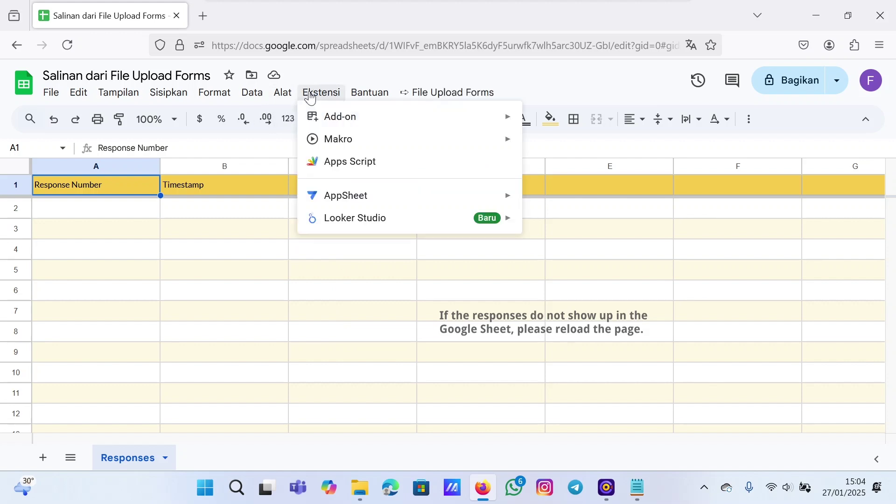
{"action": "left_click", "coordinate": [342, 168]}
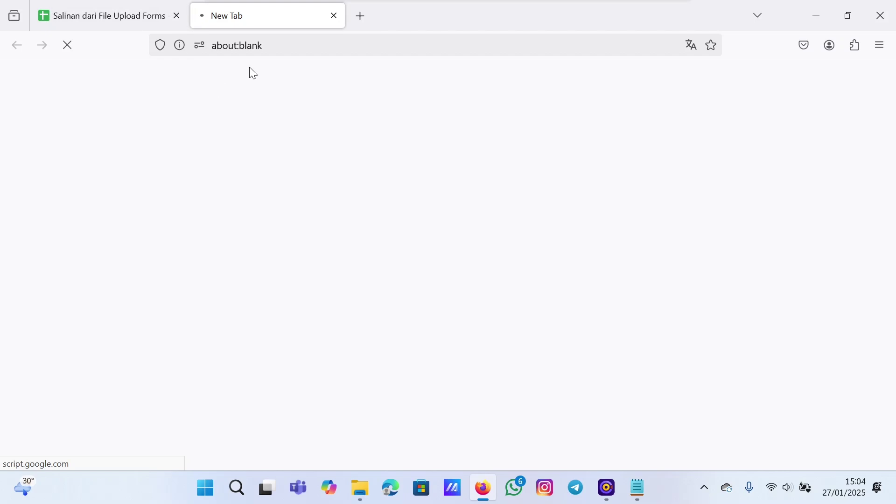
{"action": "left_click", "coordinate": [133, 23]}
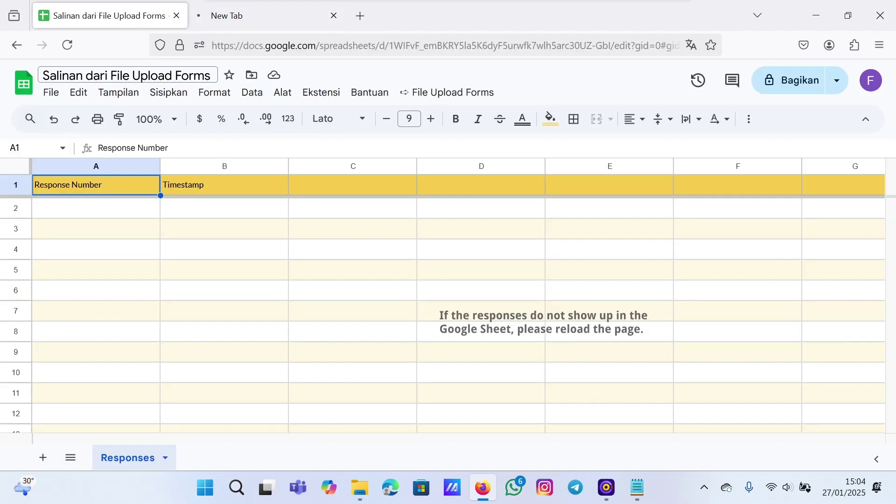
- Rename the spreadsheet to 'Webinar 17 Januari 25'
{"action": "left_click", "coordinate": [127, 75]}
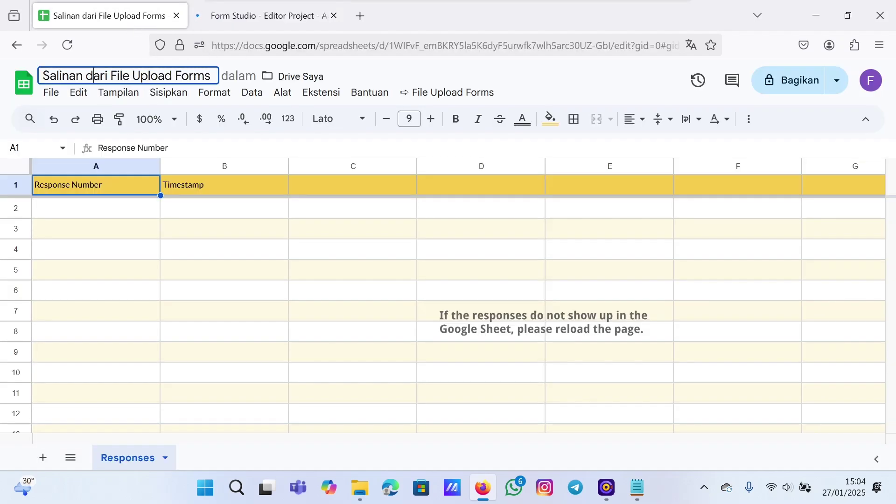
{"action": "key", "text": "ctrl+a"}
{"action": "key", "text": "BackSpace"}
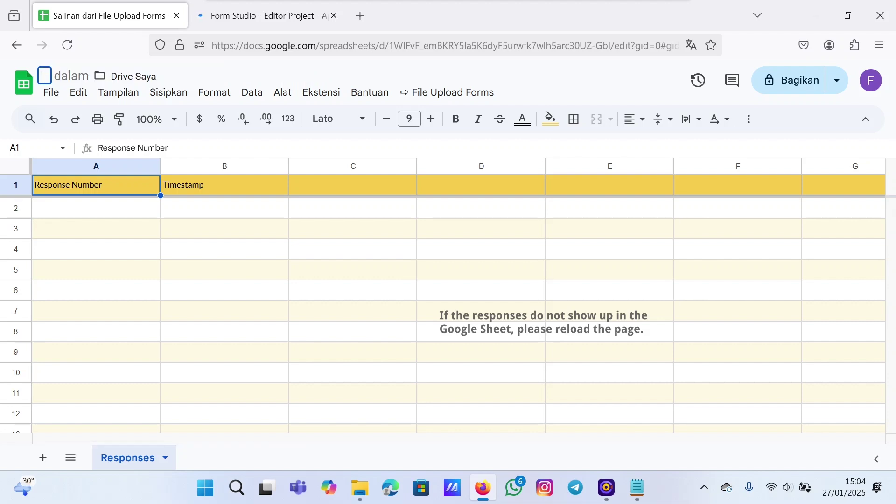
{"action": "type", "text": "Web"}
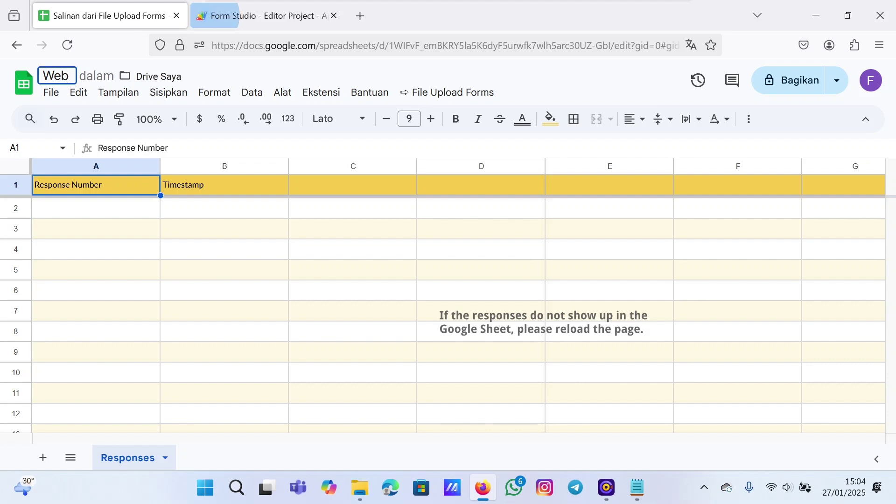
{"action": "type", "text": "inar"}
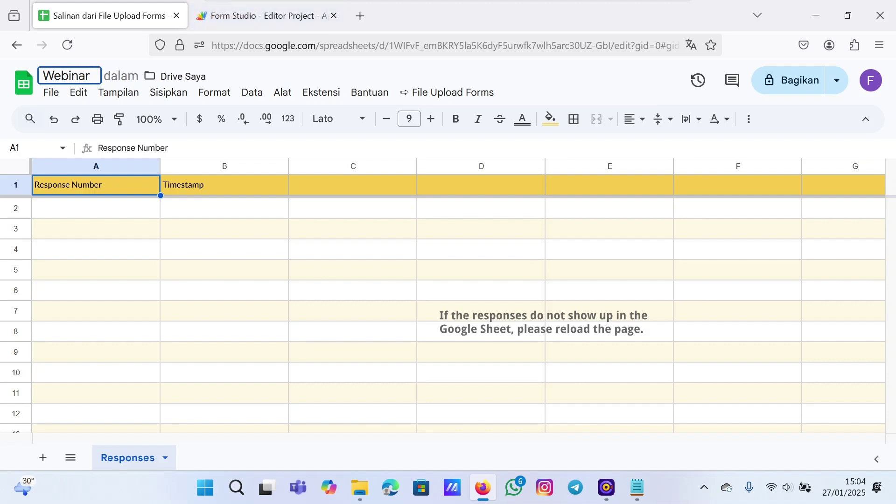
{"action": "type", "text": " 17"}
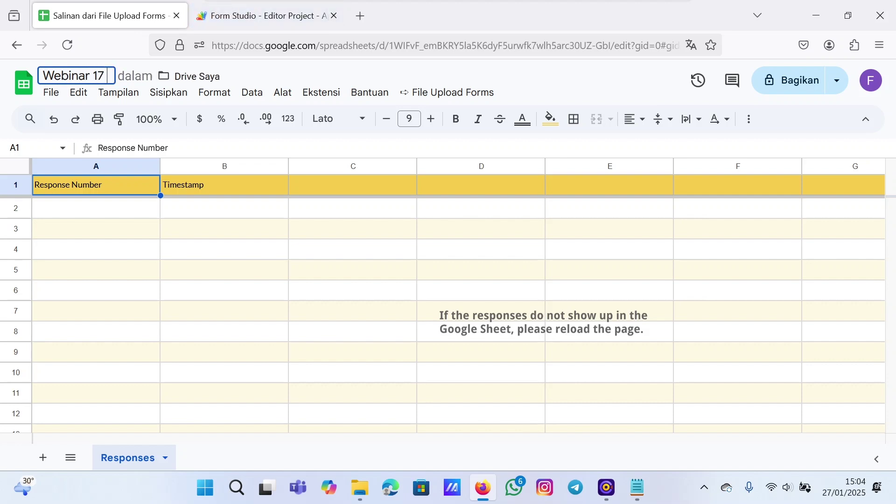
{"action": "type", "text": " Januari"}
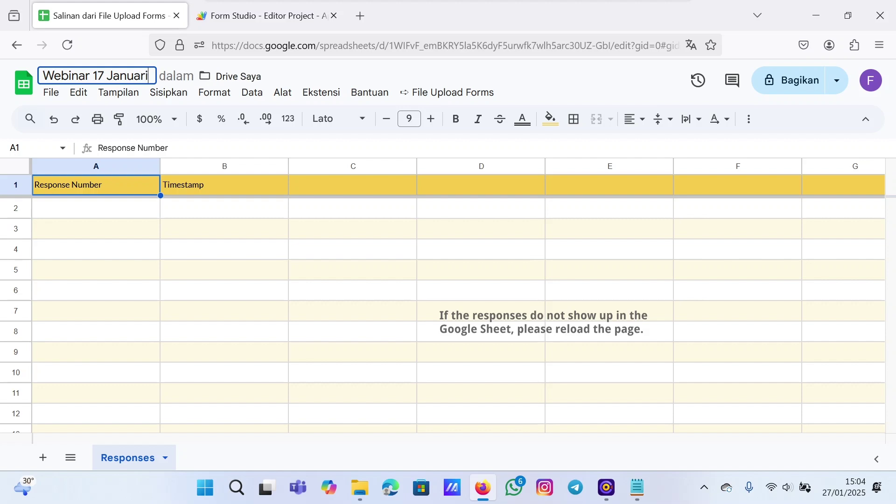
{"action": "type", "text": " 25"}
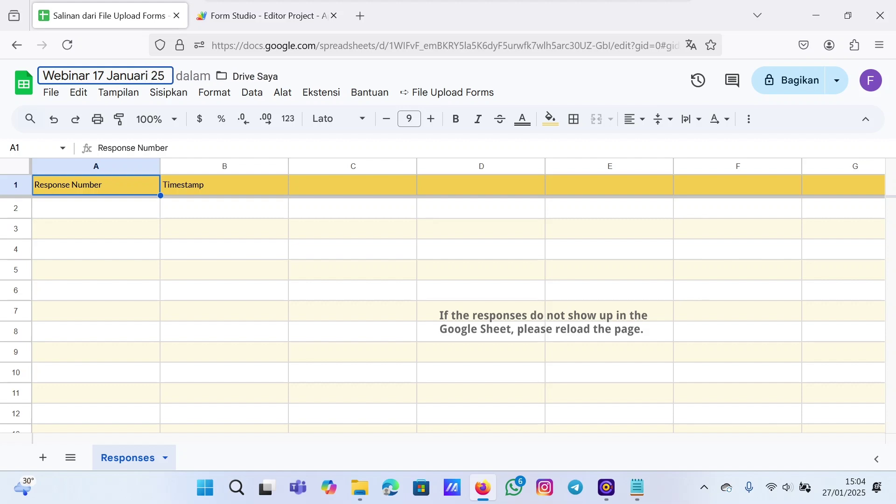
{"action": "left_click", "coordinate": [262, 275]}
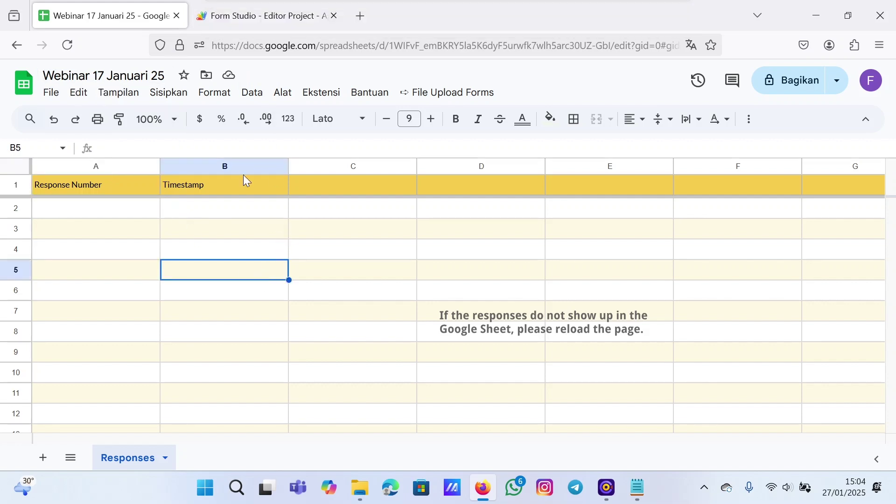
{"action": "left_click", "coordinate": [234, 18]}
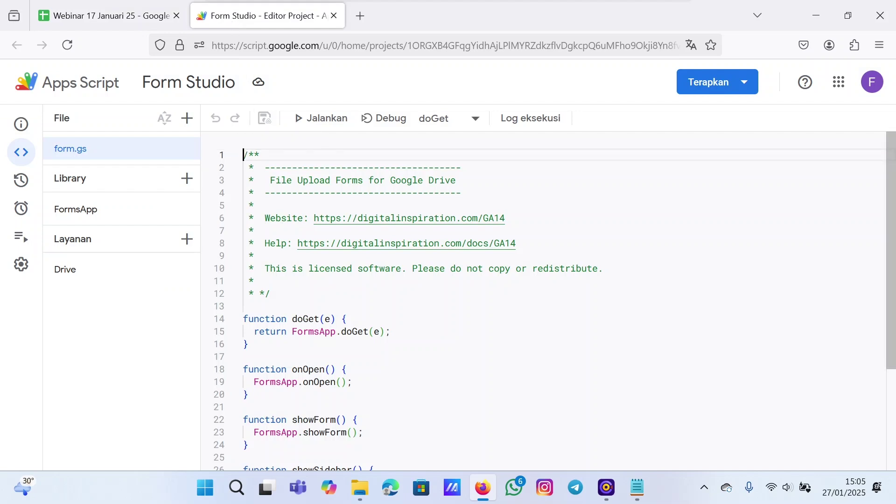
- Create and deploy a new web app deployment described 'Webinar 17 Januari 25'
{"action": "left_click", "coordinate": [750, 90]}
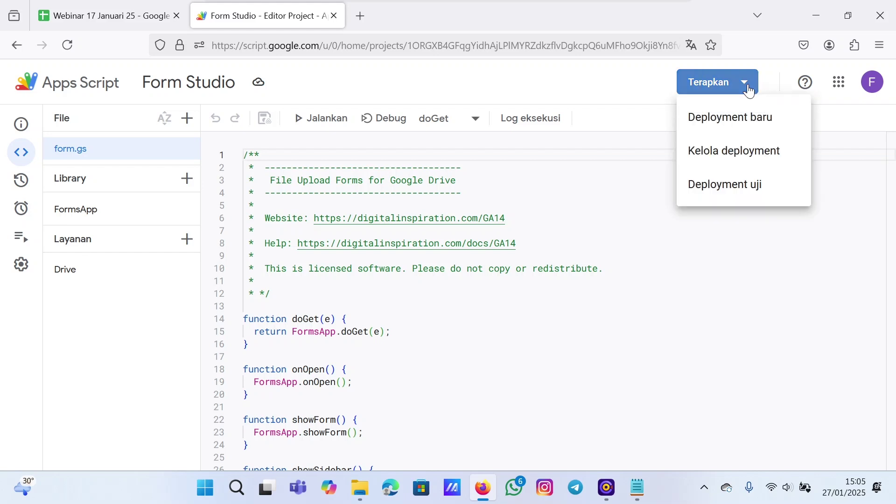
{"action": "left_click", "coordinate": [695, 132]}
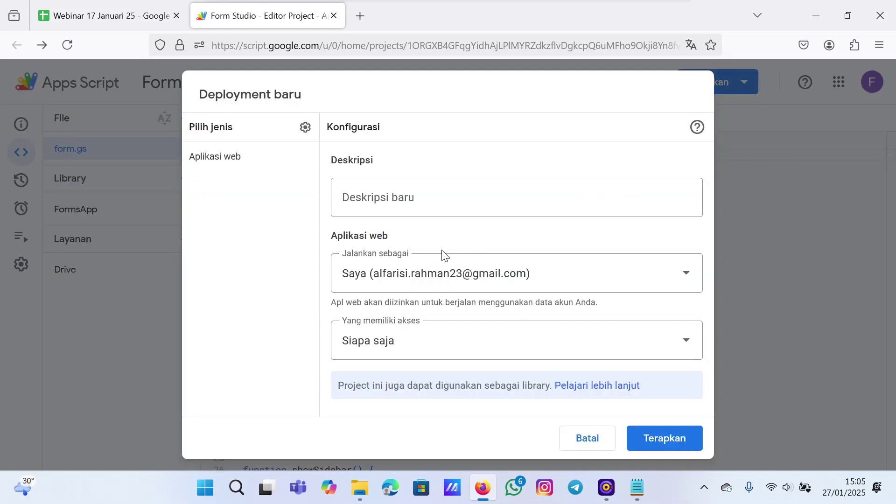
{"action": "left_click", "coordinate": [435, 207]}
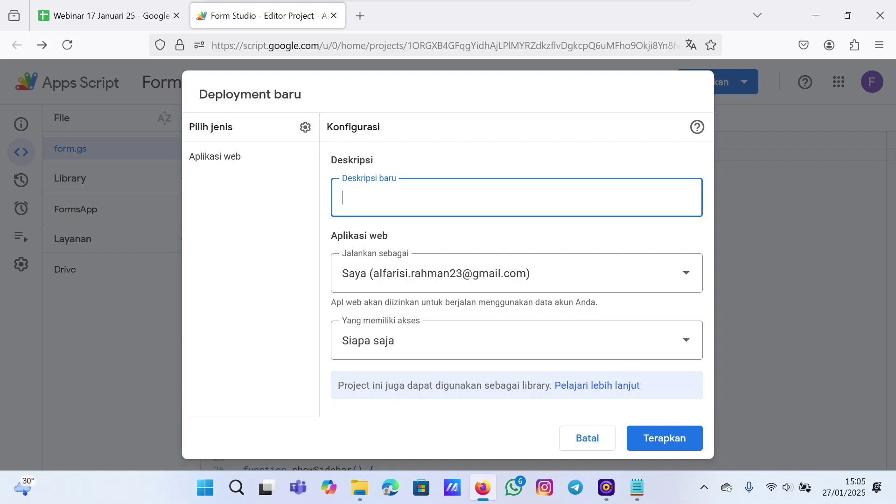
{"action": "type", "text": "Webinar 17 Januari 25"}
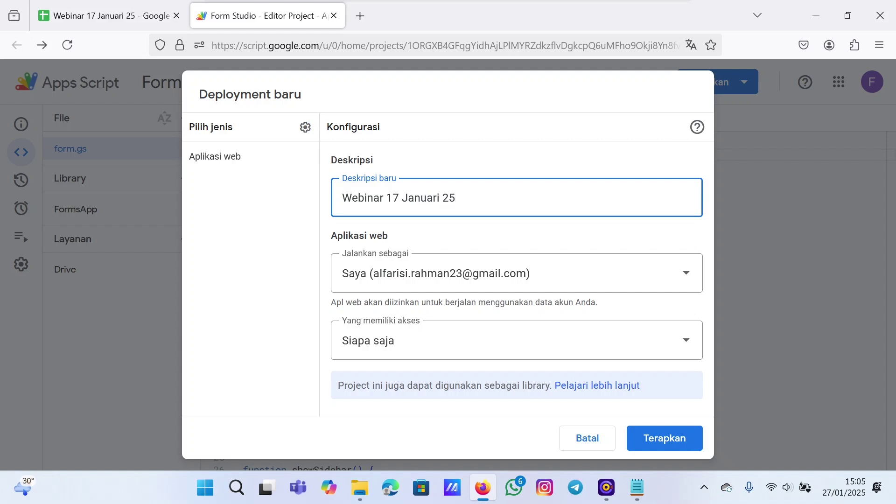
{"action": "left_click", "coordinate": [658, 449]}
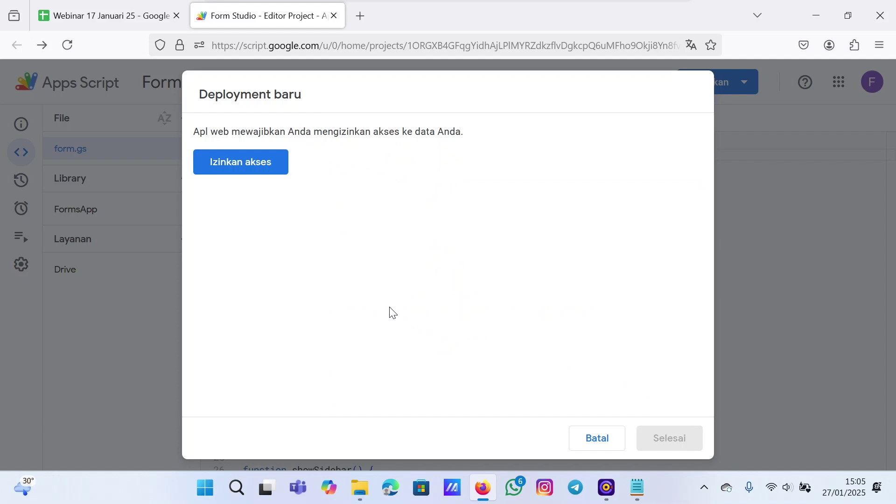
- Authorize Form Studio with the Google account, proceeding past the unverified-app warning and allowing permissions
{"action": "left_click", "coordinate": [222, 162]}
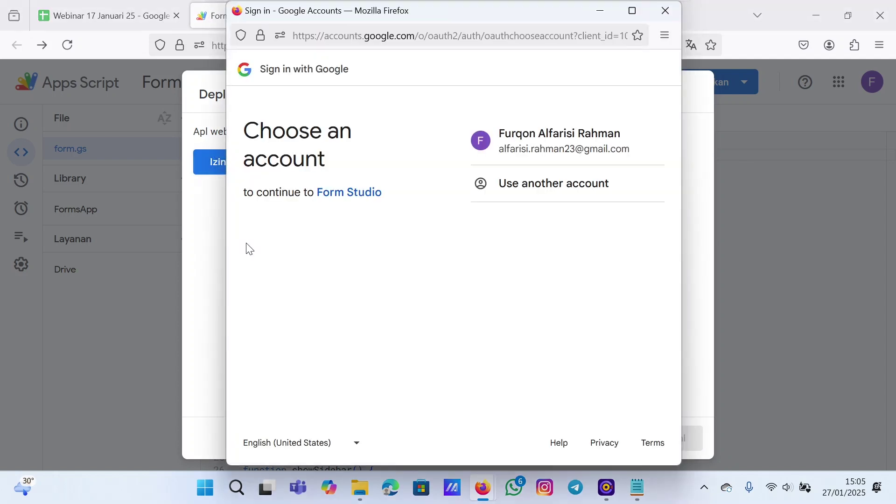
{"action": "left_click", "coordinate": [492, 147]}
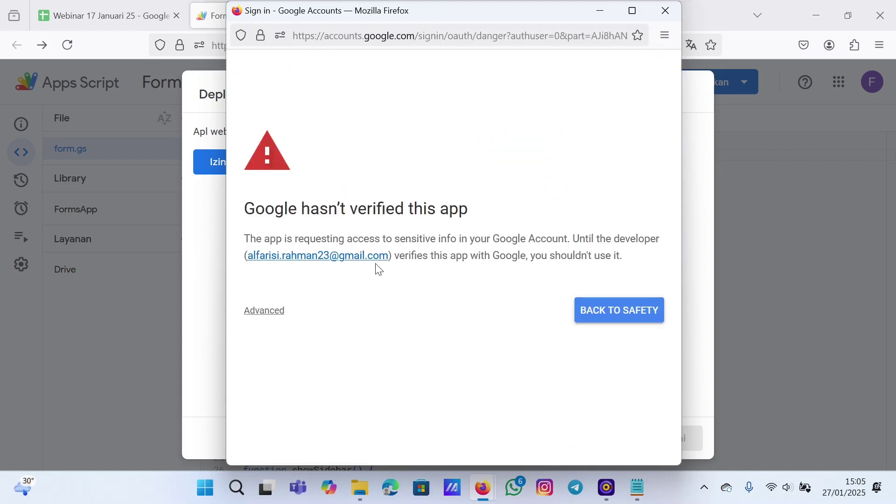
{"action": "left_click", "coordinate": [264, 316]}
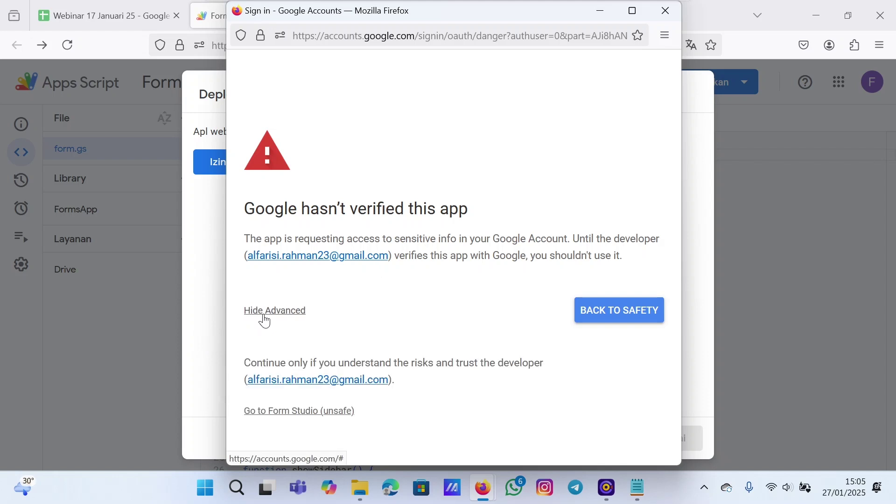
{"action": "left_click", "coordinate": [266, 414]}
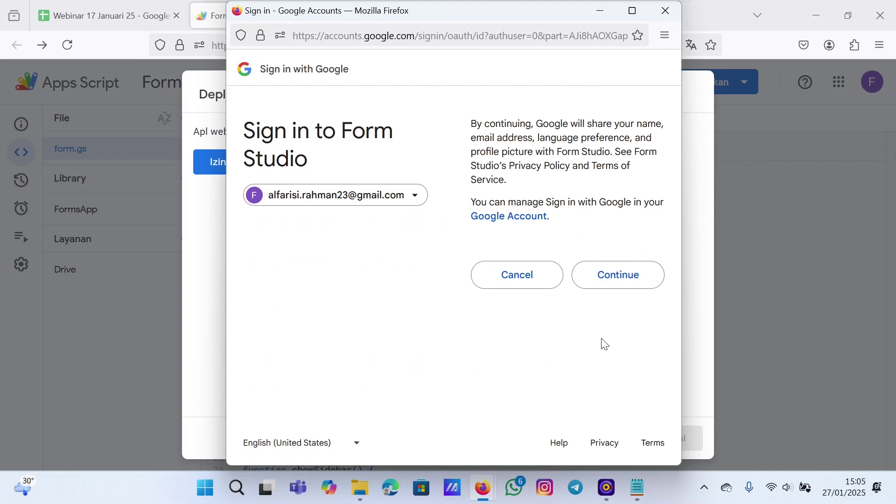
{"action": "left_click", "coordinate": [636, 277]}
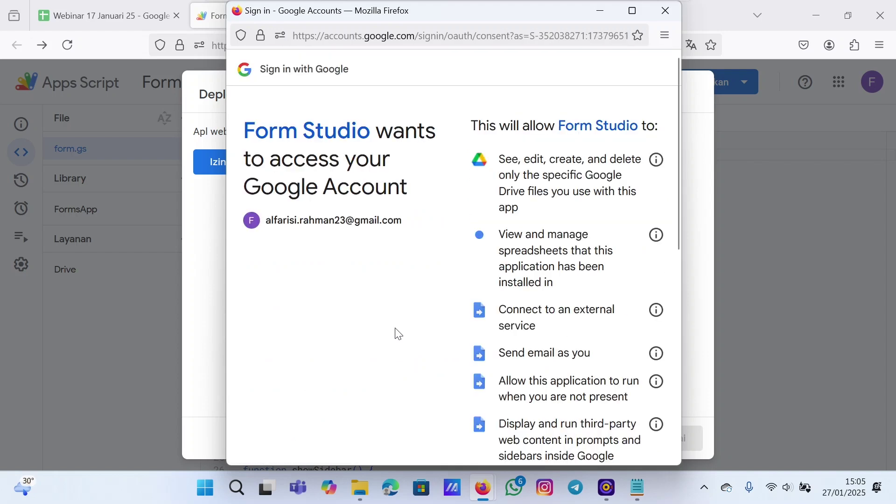
{"action": "scroll", "coordinate": [420, 326], "scroll_direction": "down", "scroll_amount": 10}
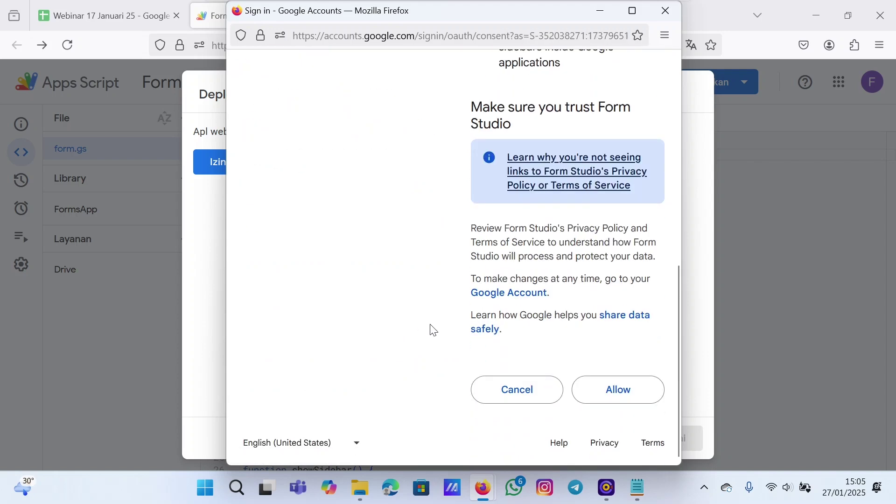
{"action": "left_click", "coordinate": [618, 399]}
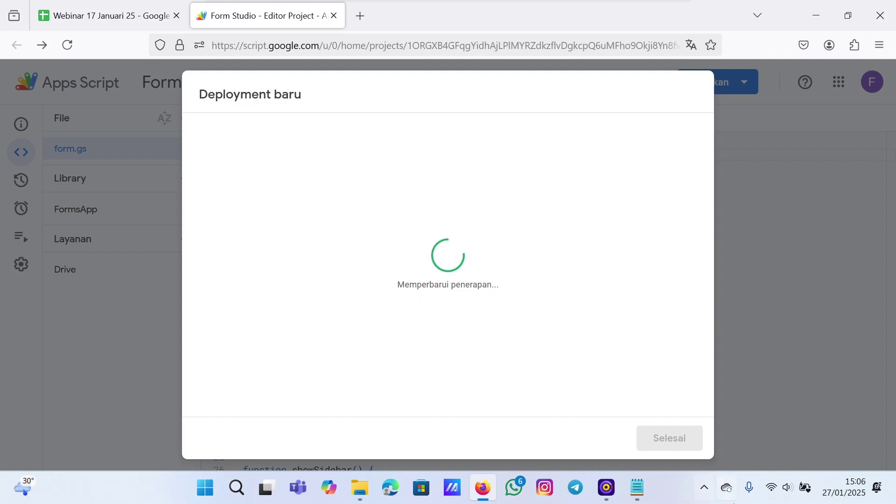
- Copy the Version 1 web app URL from the completed deployment dialog
{"action": "left_click", "coordinate": [638, 486]}
{"action": "left_click", "coordinate": [638, 486]}
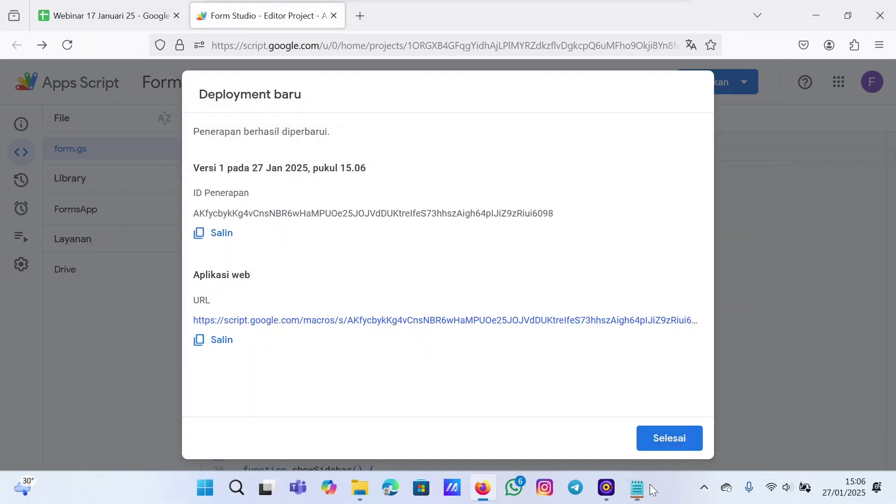
{"action": "left_click", "coordinate": [223, 349]}
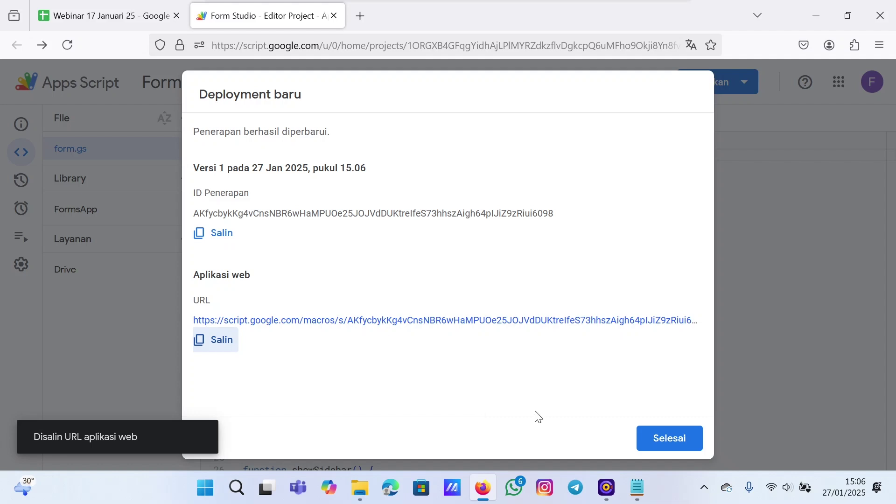
{"action": "mouse_move", "coordinate": [638, 499]}
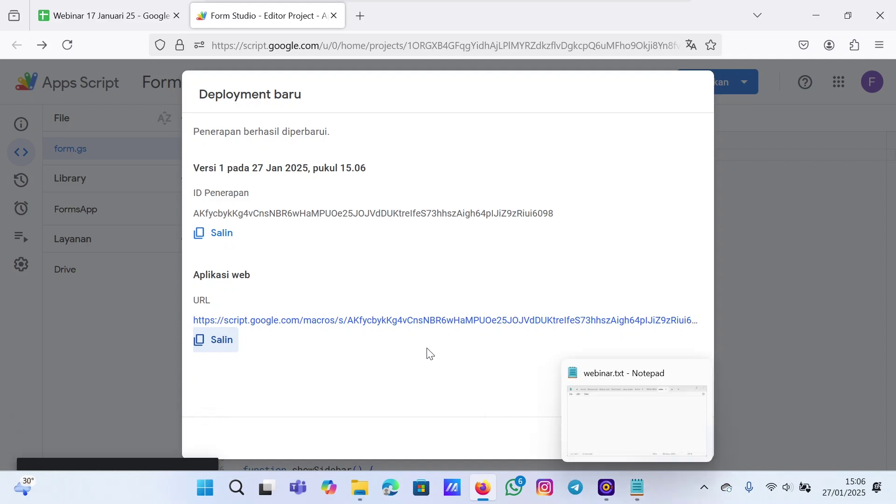
- Paste the web app URL into webinar.txt and close the deployment dialog in Firefox
{"action": "left_click", "coordinate": [634, 490]}
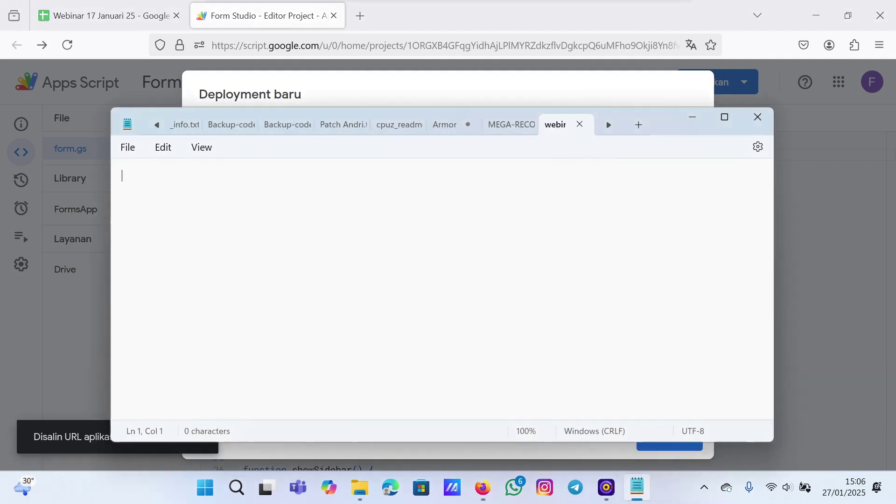
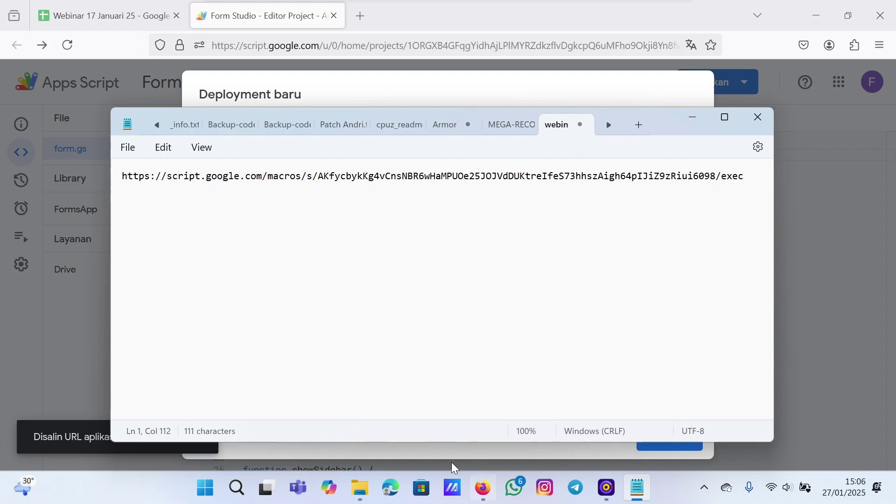
{"action": "left_click", "coordinate": [482, 495]}
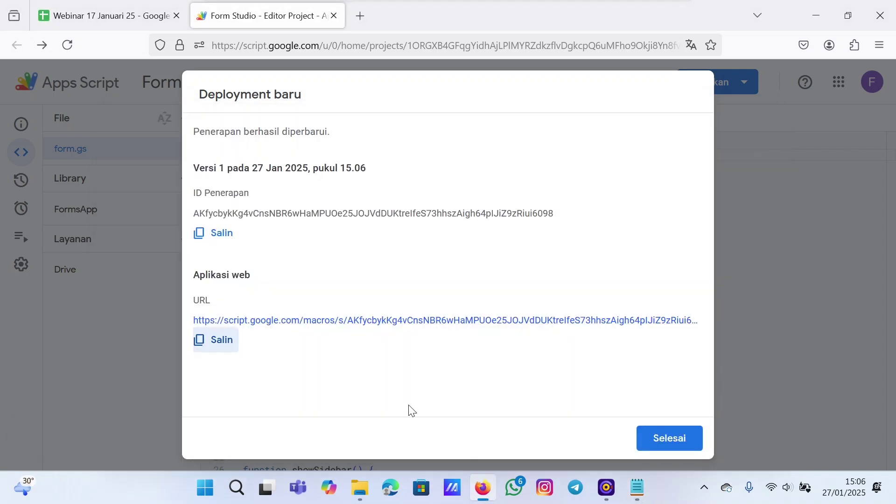
{"action": "left_click", "coordinate": [664, 438]}
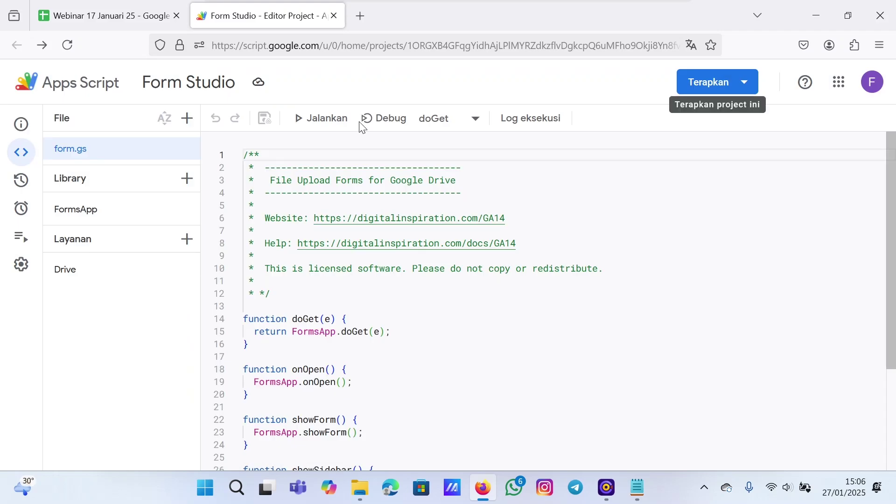
- Close the script editor and start configuring the File Upload Forms add-on
{"action": "left_click", "coordinate": [335, 16]}
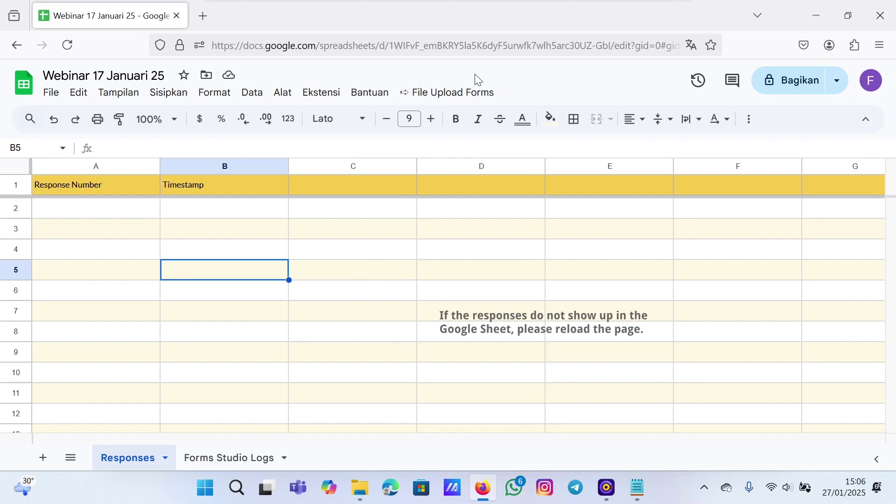
{"action": "left_click", "coordinate": [433, 97]}
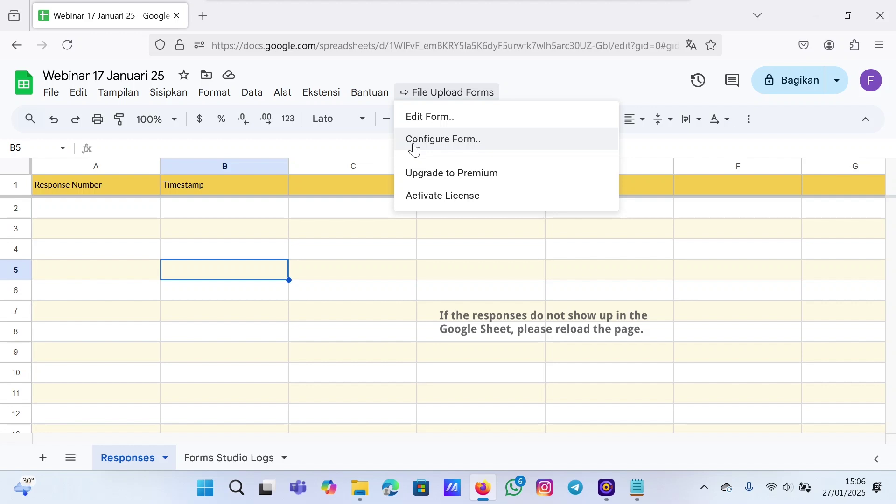
{"action": "left_click", "coordinate": [415, 140]}
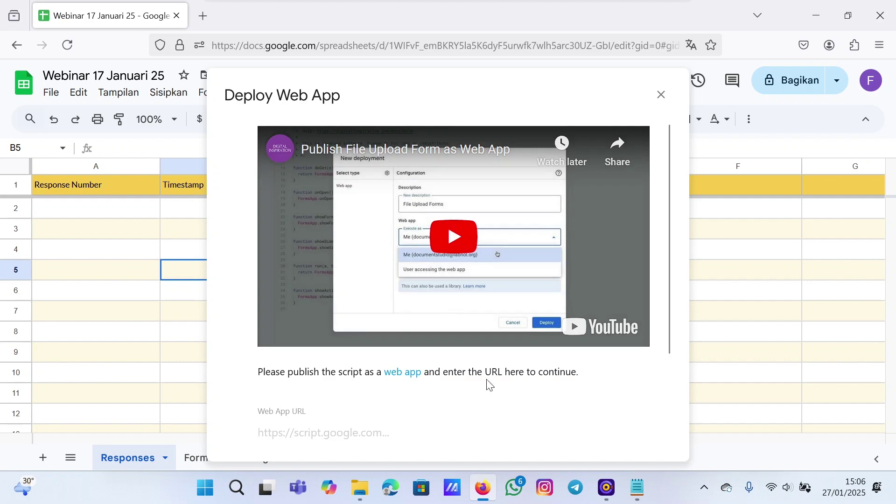
- Paste the saved /exec URL into the Web App URL field, submit it, and close the sidebar
{"action": "left_click", "coordinate": [636, 488]}
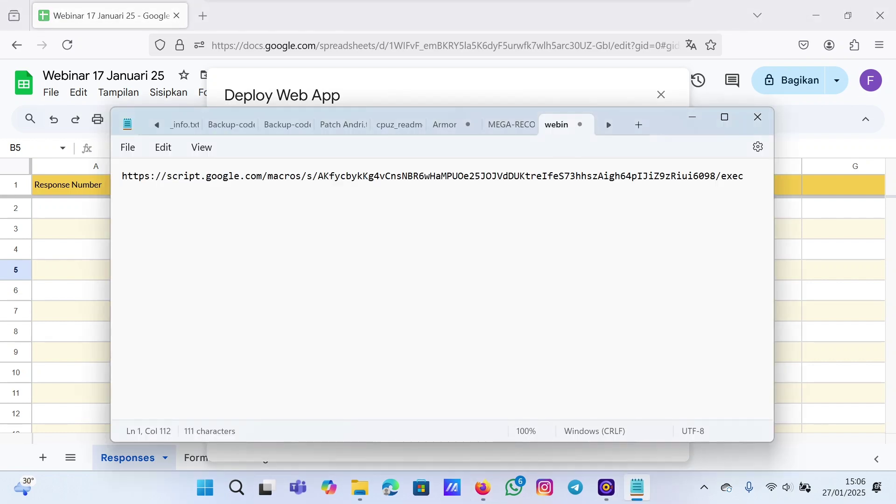
{"action": "key", "text": "ctrl+a"}
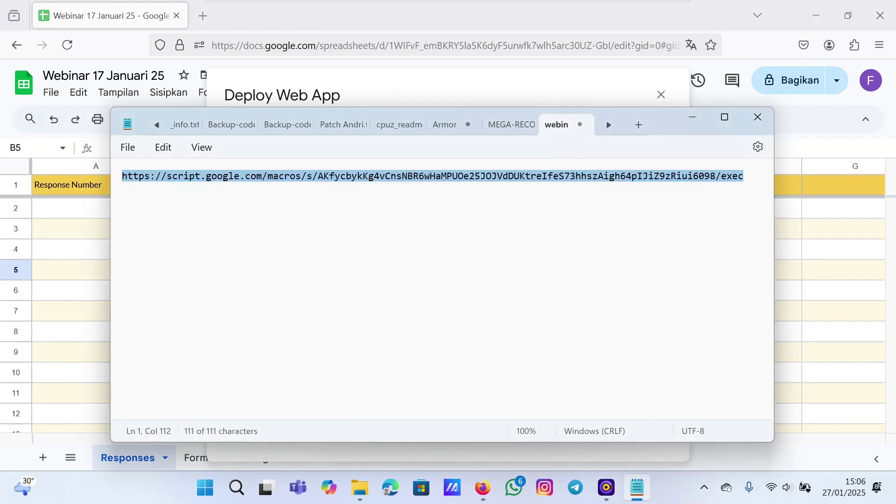
{"action": "left_click", "coordinate": [482, 488]}
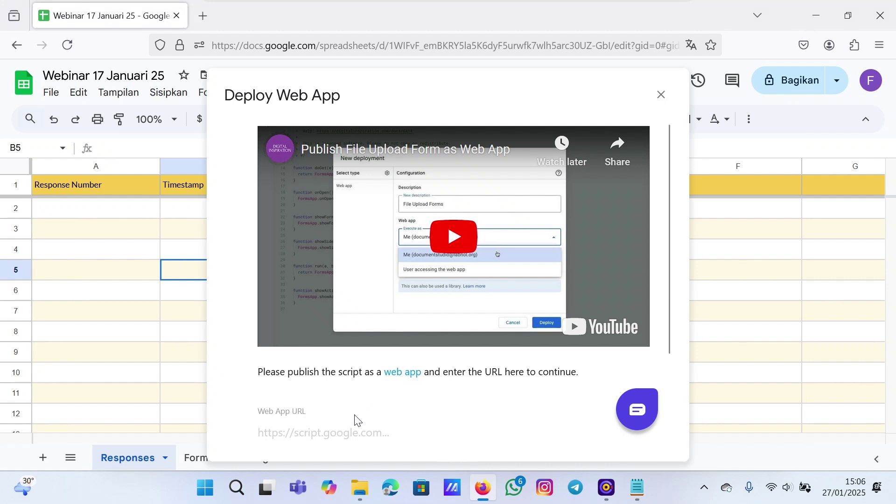
{"action": "scroll", "coordinate": [358, 420], "scroll_direction": "down", "scroll_amount": 2}
{"action": "left_click", "coordinate": [322, 328]}
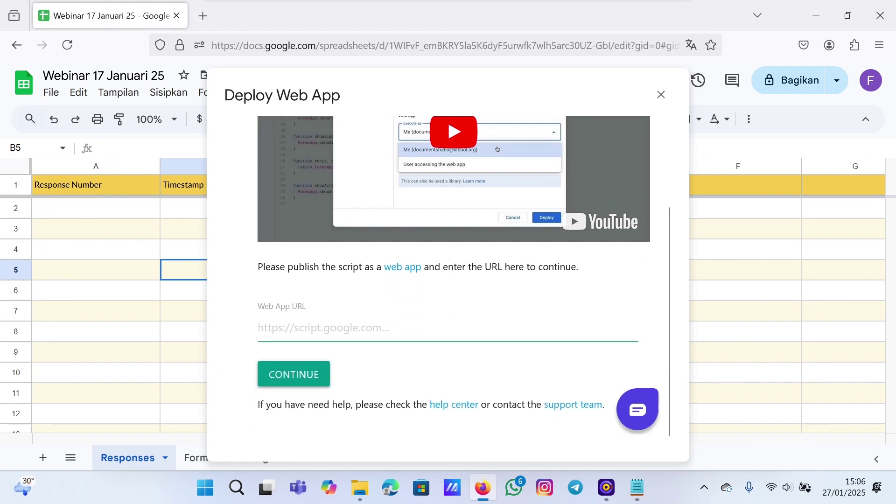
{"action": "key", "text": "ctrl+v"}
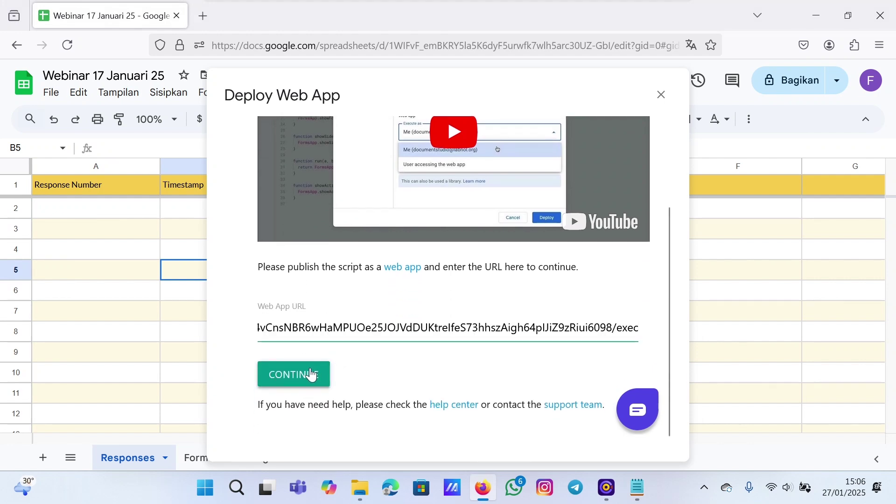
{"action": "left_click", "coordinate": [311, 375]}
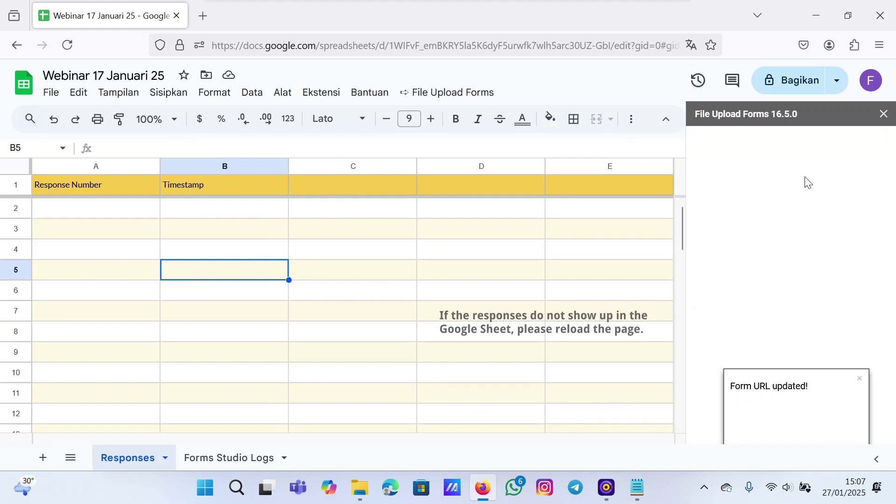
{"action": "left_click", "coordinate": [884, 115]}
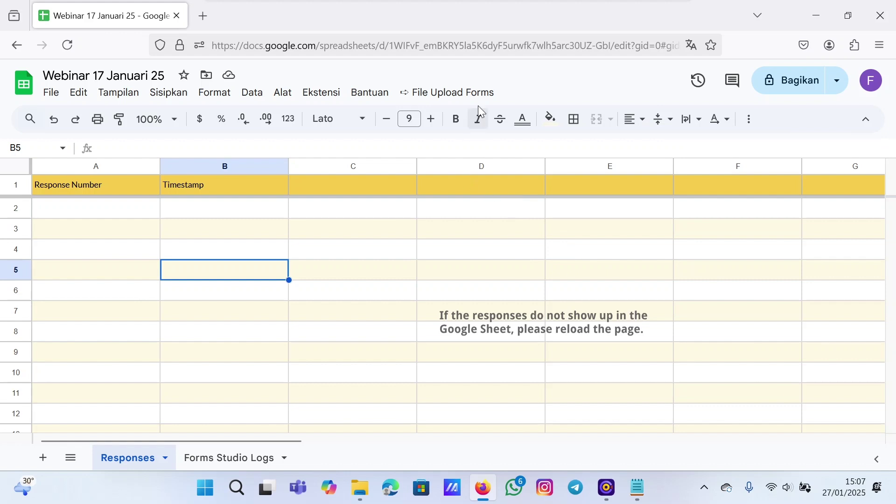
- Open the File Upload Forms Form Designer and edit the Name question
{"action": "left_click", "coordinate": [430, 95]}
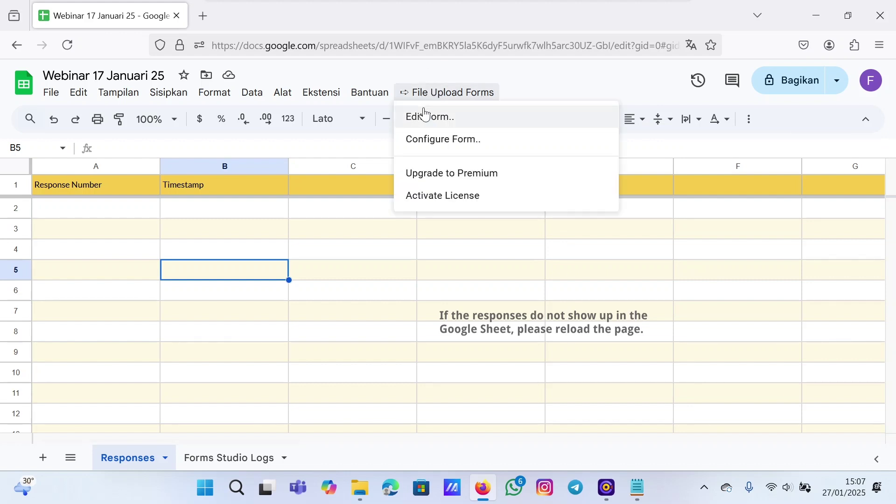
{"action": "left_click", "coordinate": [429, 119]}
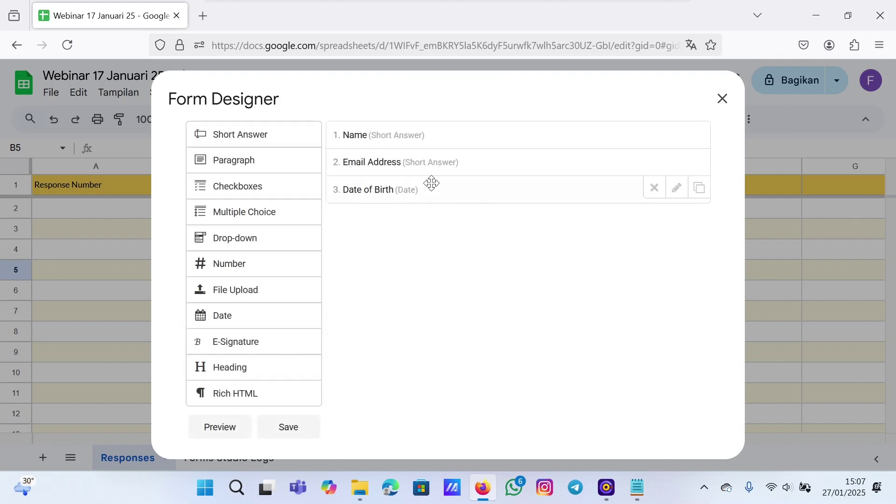
{"action": "left_click", "coordinate": [673, 138]}
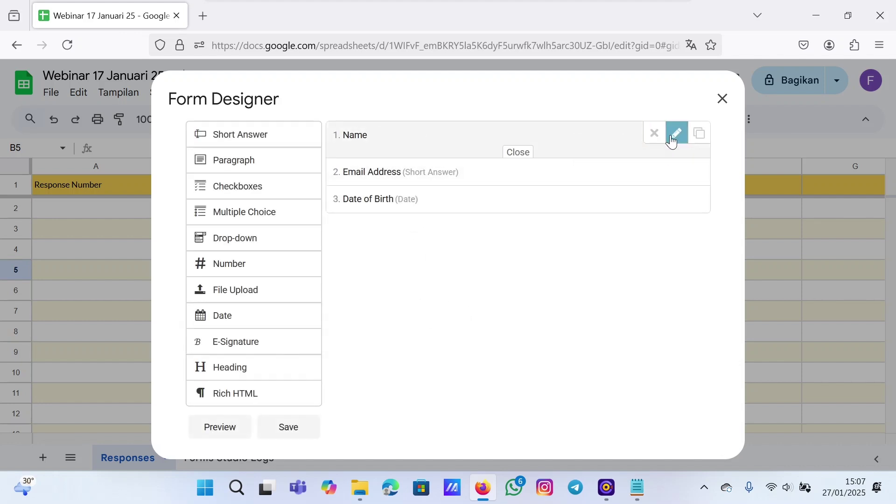
- Relabel the first question 'Nama lengkap dan gelar' and mark it required
{"action": "left_click", "coordinate": [460, 197]}
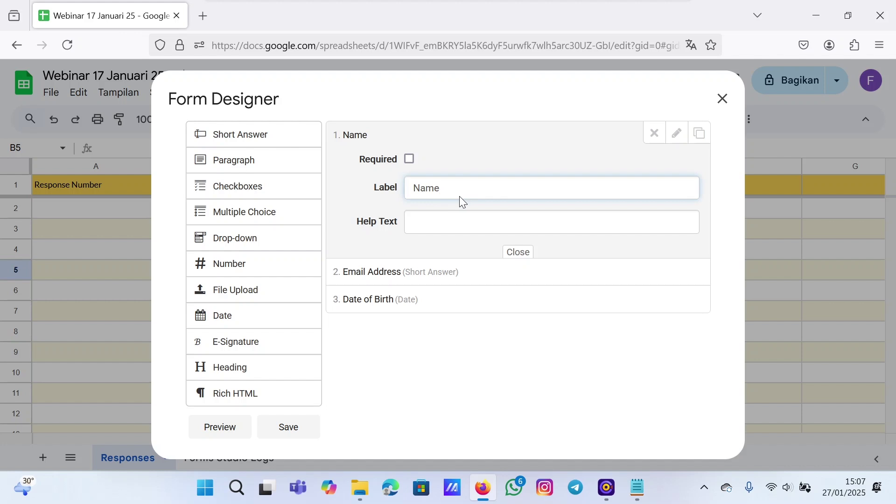
{"action": "key", "text": "BackSpace"}
{"action": "type", "text": "a lengkap dan gelar"}
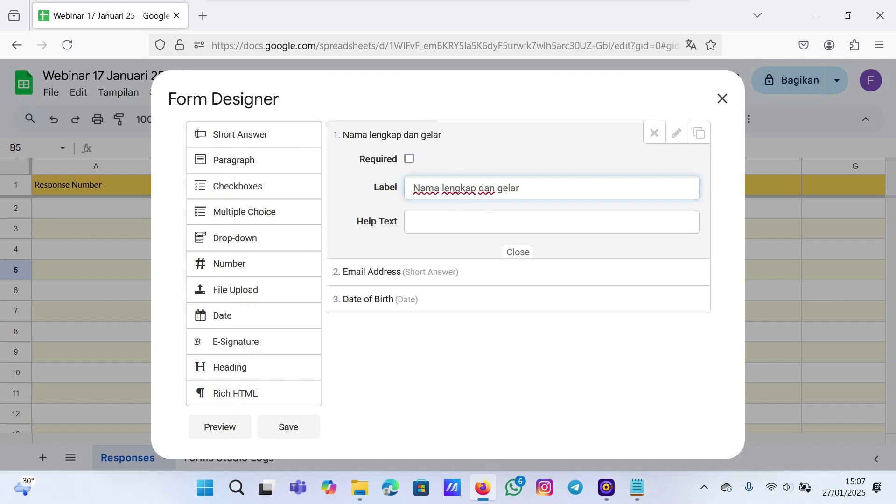
{"action": "left_click", "coordinate": [410, 159]}
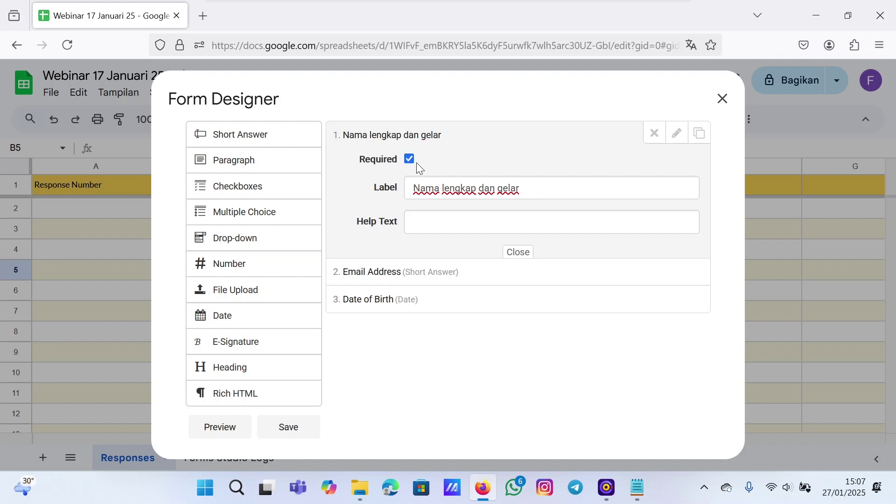
{"action": "left_click", "coordinate": [411, 160]}
{"action": "left_click", "coordinate": [411, 160]}
{"action": "left_click", "coordinate": [517, 254]}
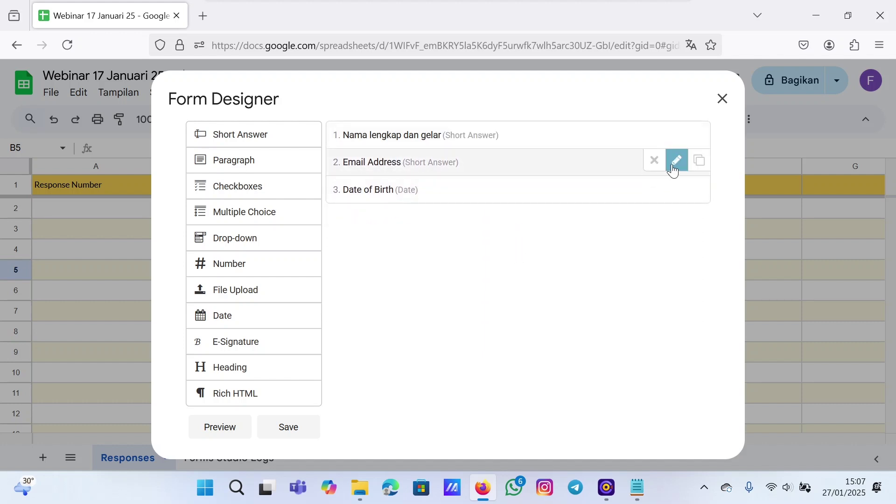
- Make the Email Address question required and relabel it 'Email peserta'
{"action": "left_click", "coordinate": [676, 164]}
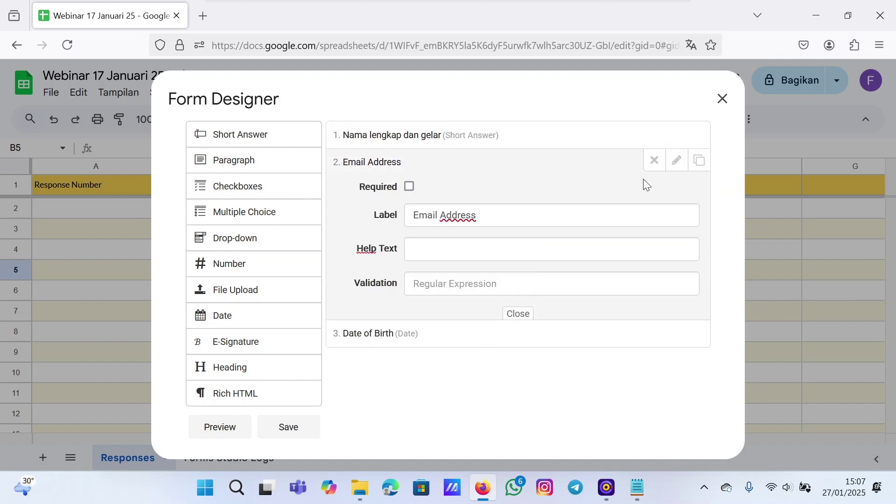
{"action": "left_click", "coordinate": [409, 186]}
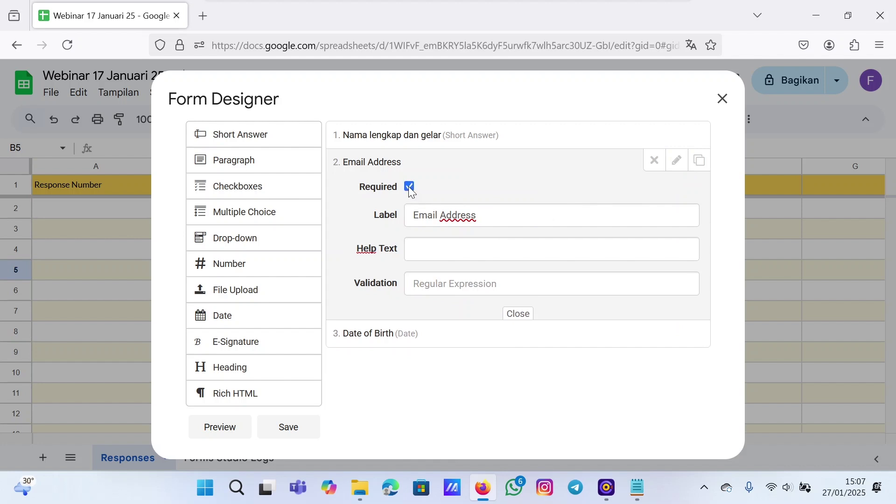
{"action": "left_click", "coordinate": [500, 217]}
{"action": "key", "text": "BackSpace"}
{"action": "key", "text": "BackSpace"}
{"action": "key", "text": "BackSpace"}
{"action": "key", "text": "BackSpace"}
{"action": "key", "text": "BackSpace"}
{"action": "key", "text": "BackSpace"}
{"action": "key", "text": "BackSpace"}
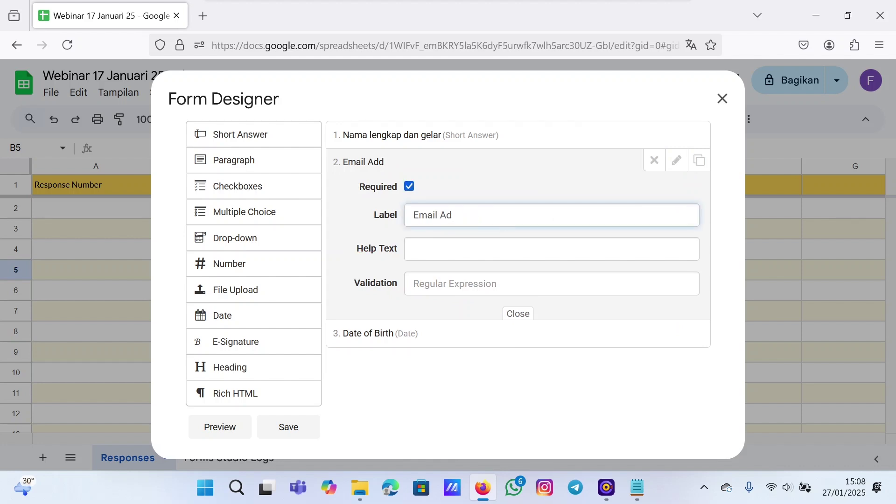
{"action": "type", "text": "peserta"}
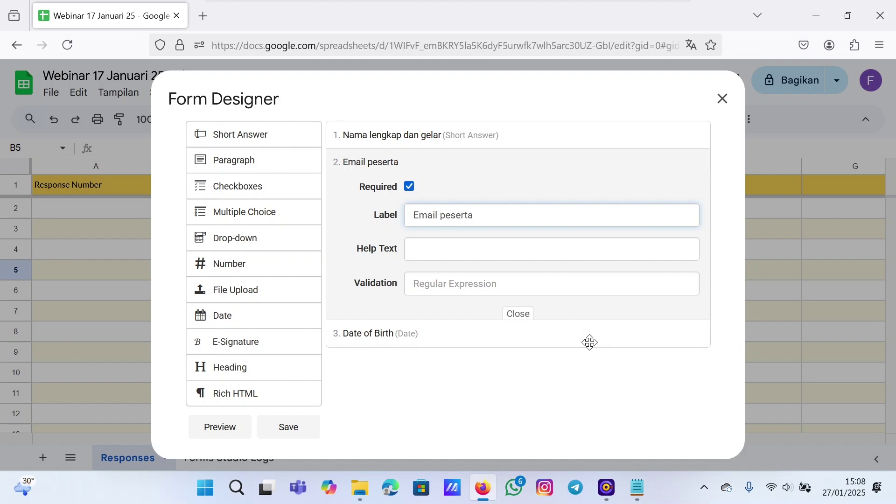
{"action": "left_click", "coordinate": [521, 314]}
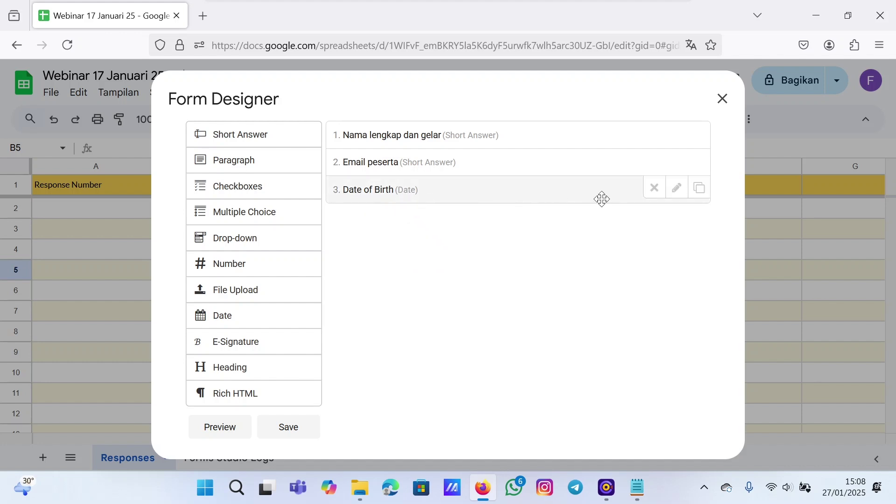
- Delete the Date of Birth question and an accidental duplicate of the email question
{"action": "left_click", "coordinate": [676, 189]}
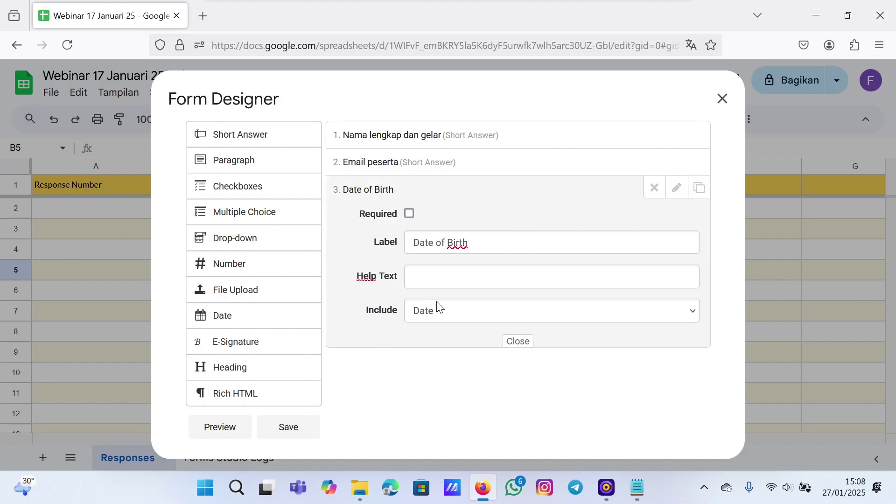
{"action": "left_click", "coordinate": [654, 187]}
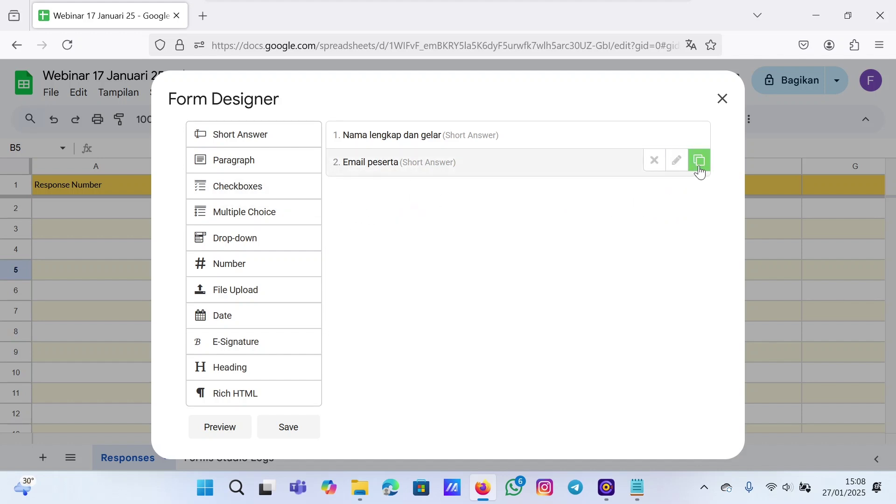
{"action": "left_click", "coordinate": [700, 169]}
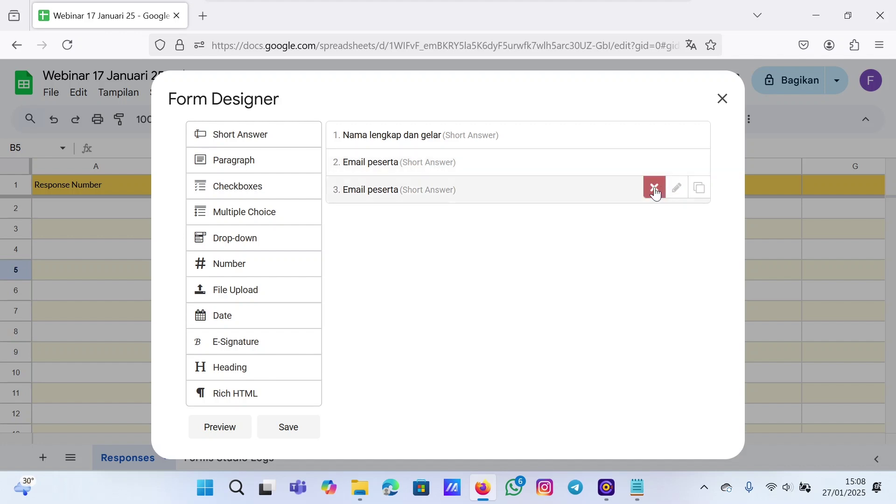
{"action": "left_click", "coordinate": [654, 188]}
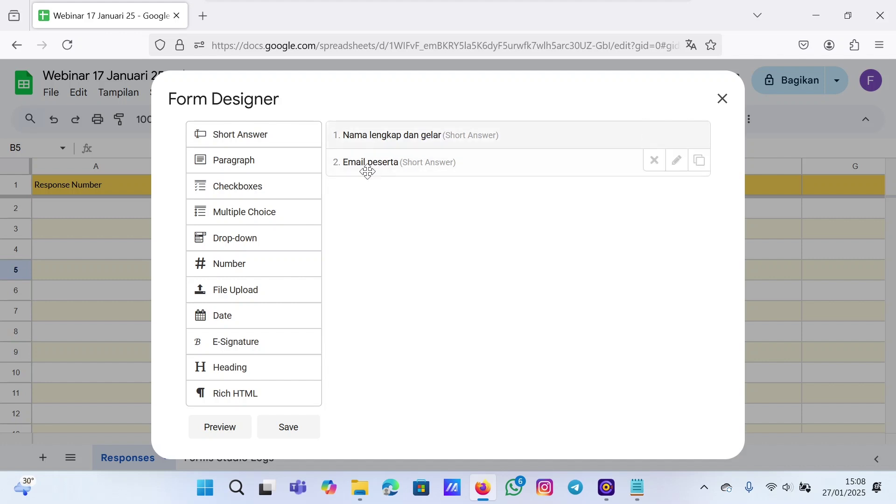
- Add a required short-answer question labelled 'Nomor HP'
{"action": "left_click", "coordinate": [262, 134]}
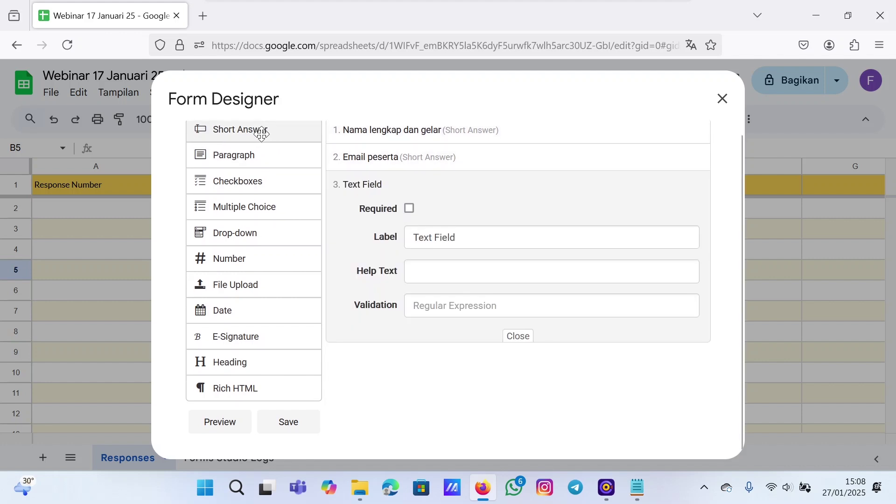
{"action": "left_click", "coordinate": [475, 237]}
{"action": "key", "text": "BackSpace"}
{"action": "key", "text": "BackSpace"}
{"action": "key", "text": "BackSpace"}
{"action": "key", "text": "BackSpace"}
{"action": "key", "text": "BackSpace"}
{"action": "key", "text": "BackSpace"}
{"action": "key", "text": "BackSpace"}
{"action": "key", "text": "BackSpace"}
{"action": "key", "text": "BackSpace"}
{"action": "key", "text": "BackSpace"}
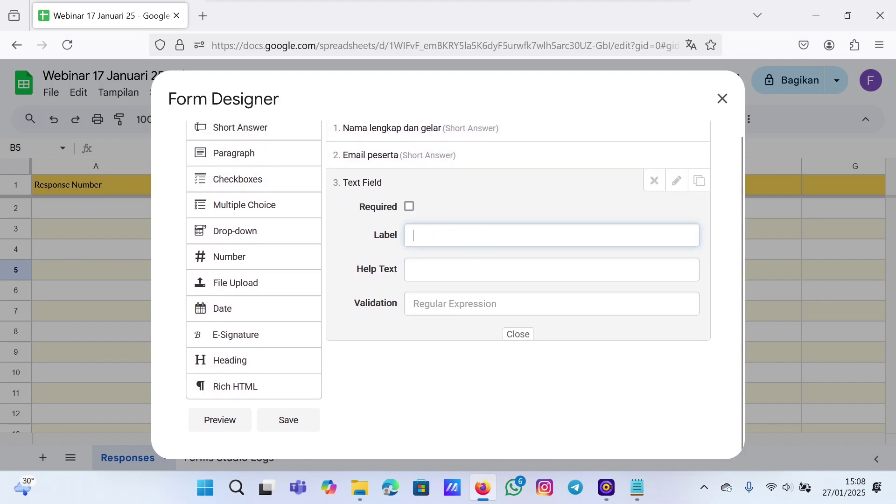
{"action": "type", "text": "No"}
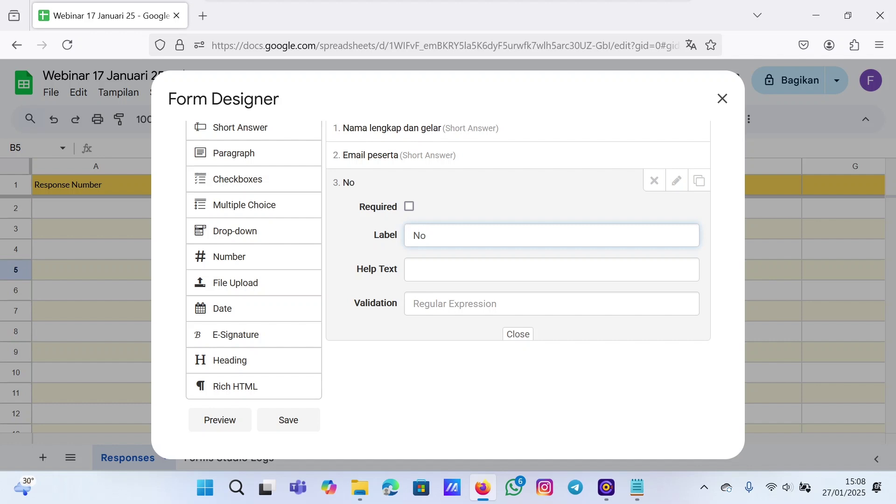
{"action": "type", "text": "mor HP"}
{"action": "left_click", "coordinate": [410, 206]}
{"action": "left_click", "coordinate": [517, 335]}
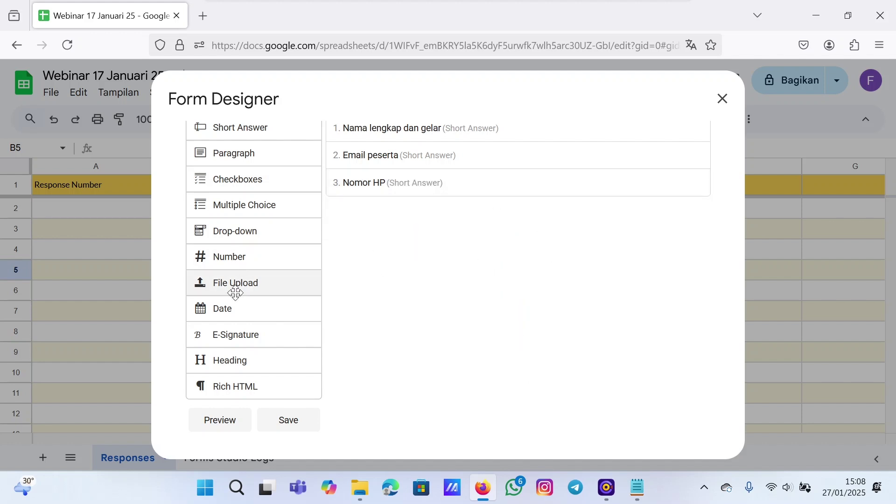
- Add an e-signature question labelled 'Tanda tangan peserta', then review the Nomor HP settings
{"action": "left_click", "coordinate": [216, 343]}
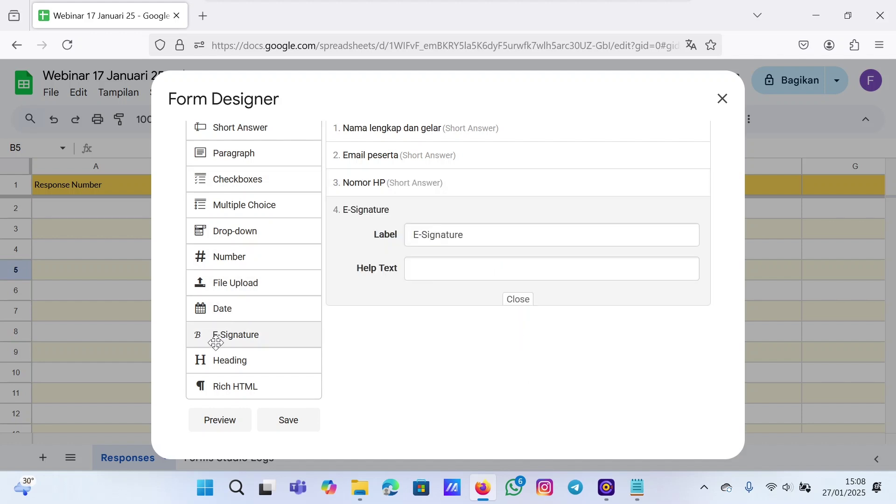
{"action": "left_click", "coordinate": [483, 240]}
{"action": "key", "text": "BackSpace"}
{"action": "key", "text": "BackSpace"}
{"action": "key", "text": "BackSpace"}
{"action": "key", "text": "BackSpace"}
{"action": "key", "text": "BackSpace"}
{"action": "key", "text": "BackSpace"}
{"action": "key", "text": "BackSpace"}
{"action": "key", "text": "BackSpace"}
{"action": "key", "text": "BackSpace"}
{"action": "key", "text": "BackSpace"}
{"action": "key", "text": "BackSpace"}
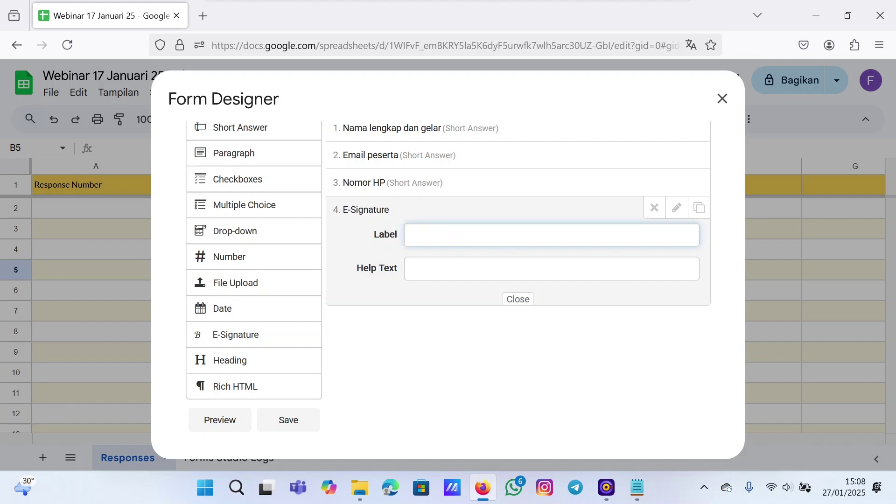
{"action": "type", "text": "Tanda tangan"}
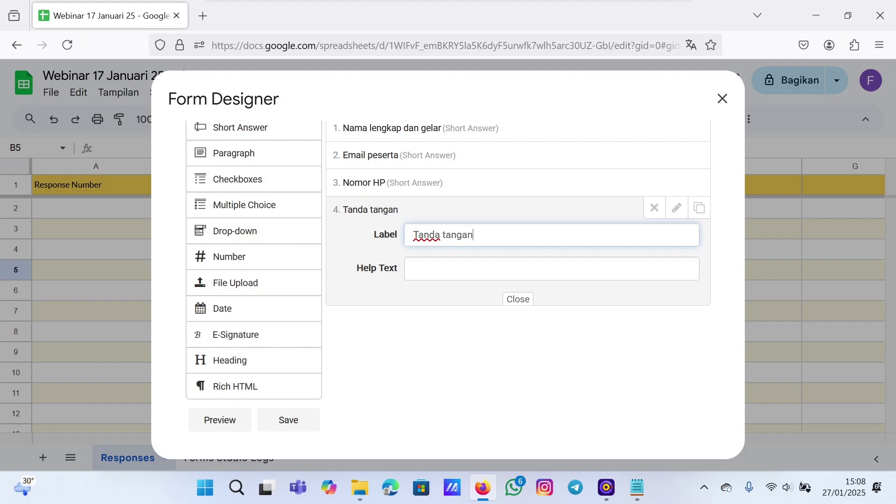
{"action": "type", "text": " peserta"}
{"action": "left_click", "coordinate": [519, 300]}
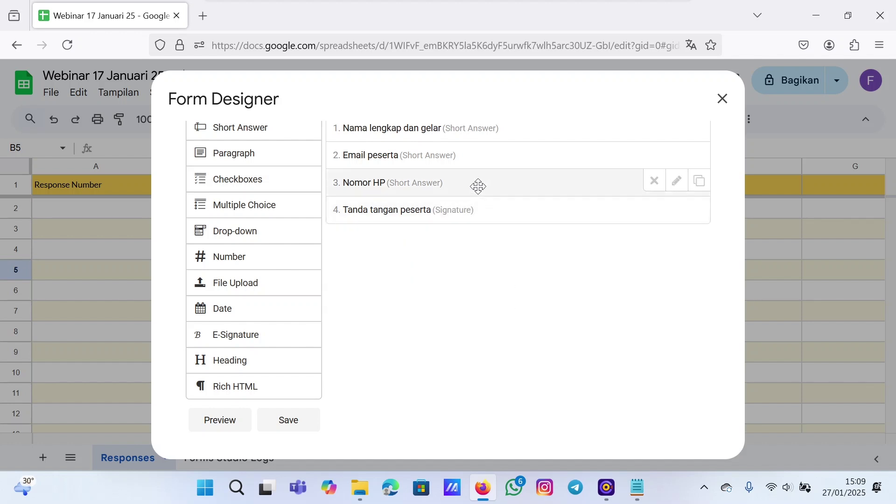
{"action": "left_click", "coordinate": [679, 186]}
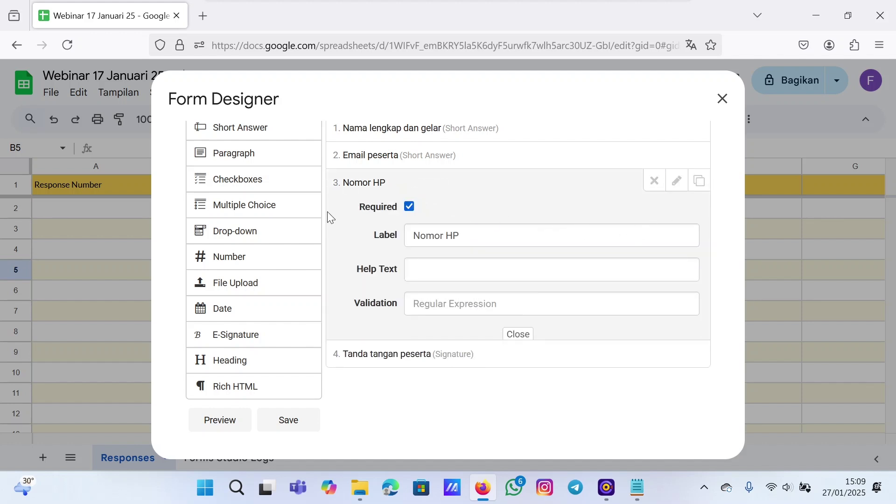
{"action": "left_click", "coordinate": [677, 183]}
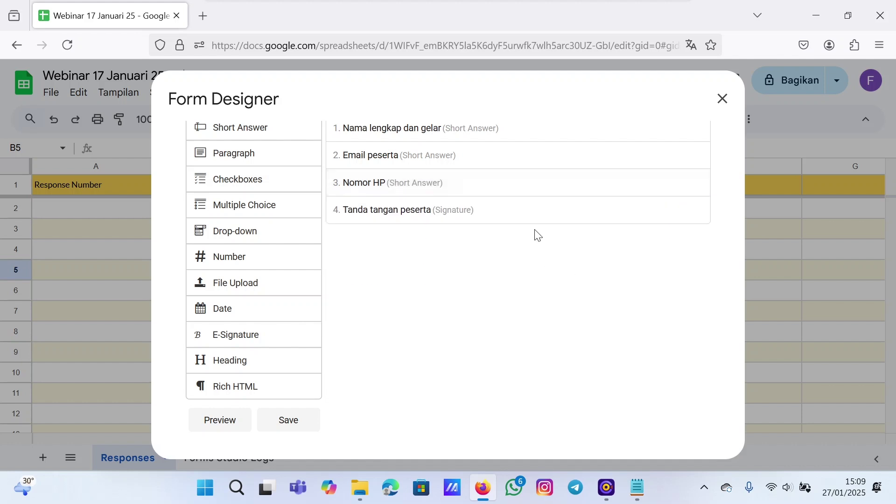
- Check the 'Tanda tangan peserta' field settings and save the four-field form design
{"action": "left_click", "coordinate": [677, 208]}
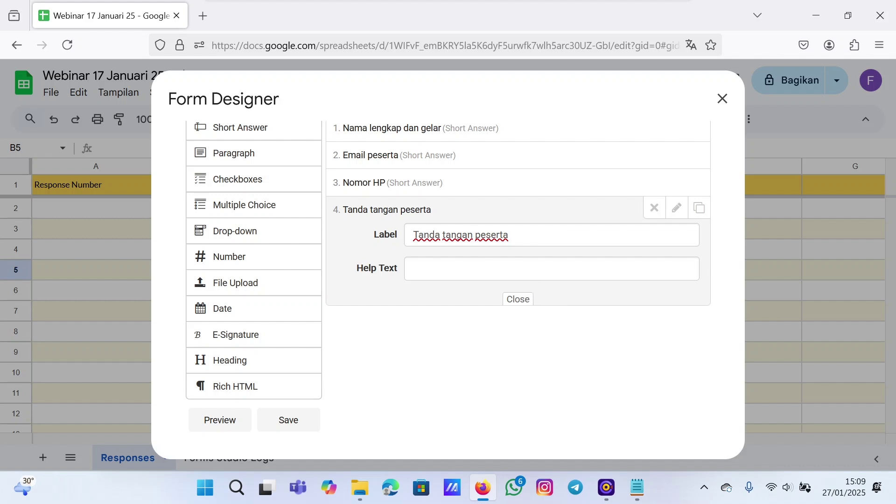
{"action": "left_click", "coordinate": [519, 299]}
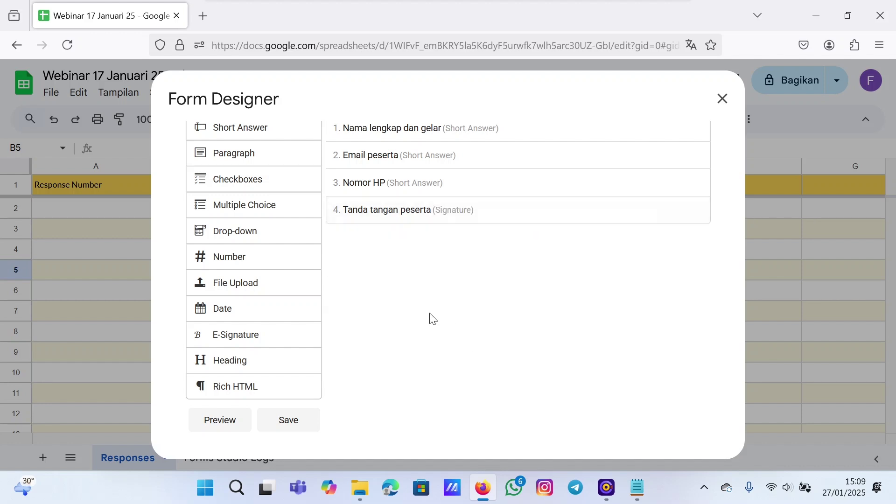
{"action": "left_click", "coordinate": [286, 425]}
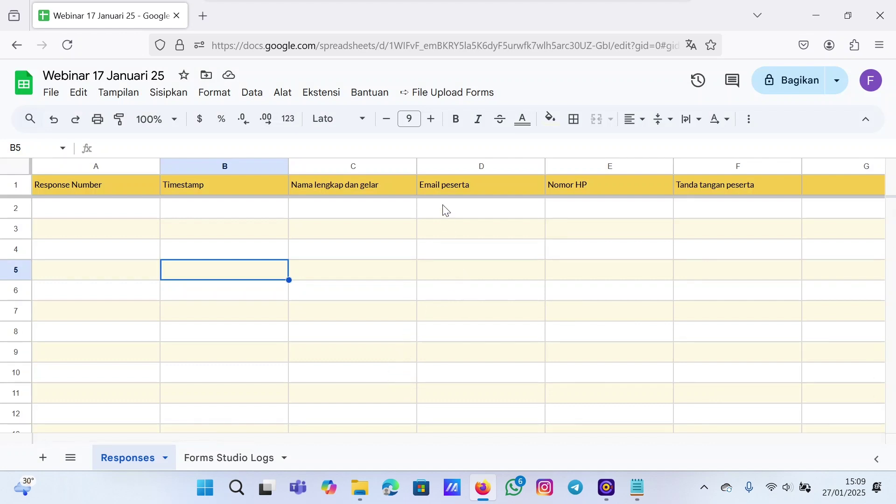
- In Configure Form's Basic Settings, set the form title to the document title 'Webinar 17 Januari 25'
{"action": "left_click", "coordinate": [424, 99]}
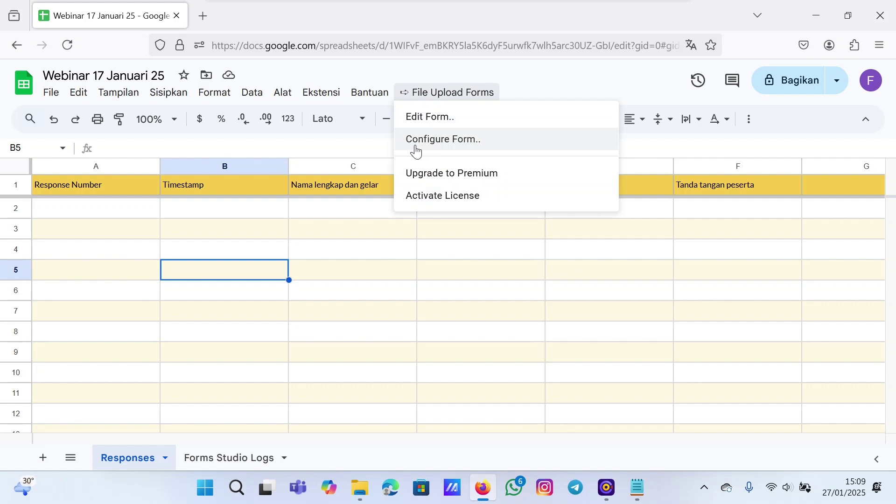
{"action": "left_click", "coordinate": [444, 149]}
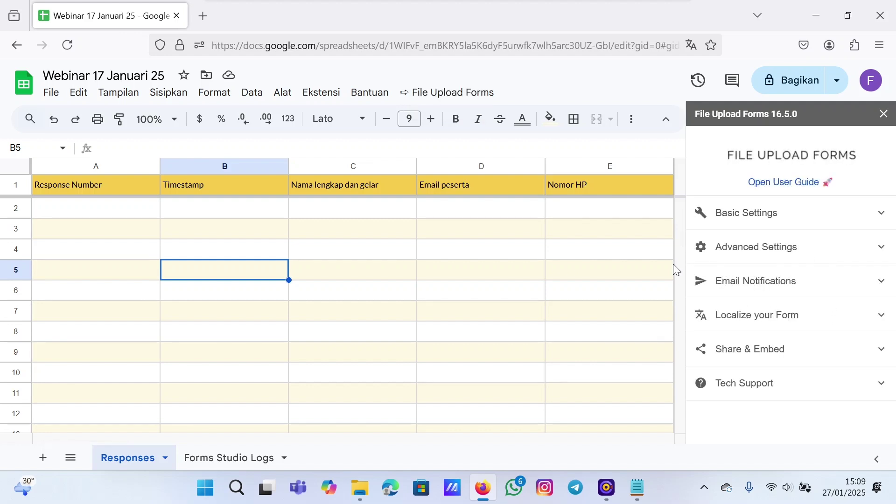
{"action": "left_click", "coordinate": [835, 217]}
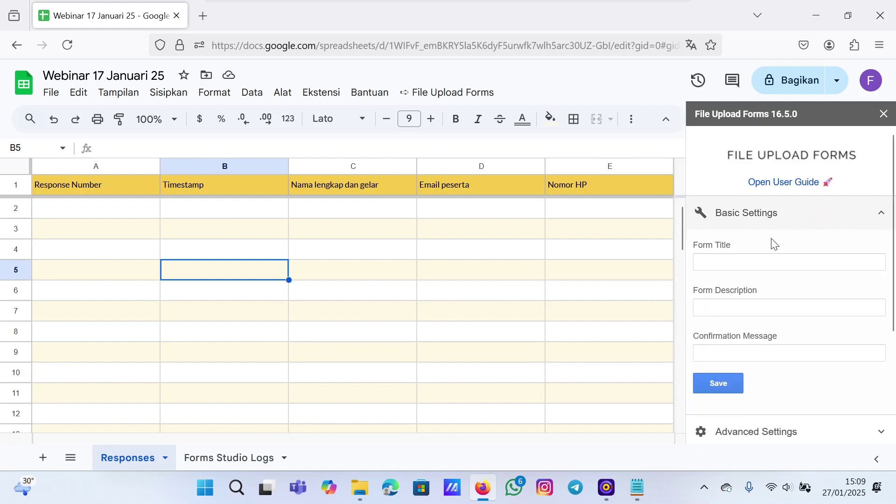
{"action": "left_click", "coordinate": [772, 242]}
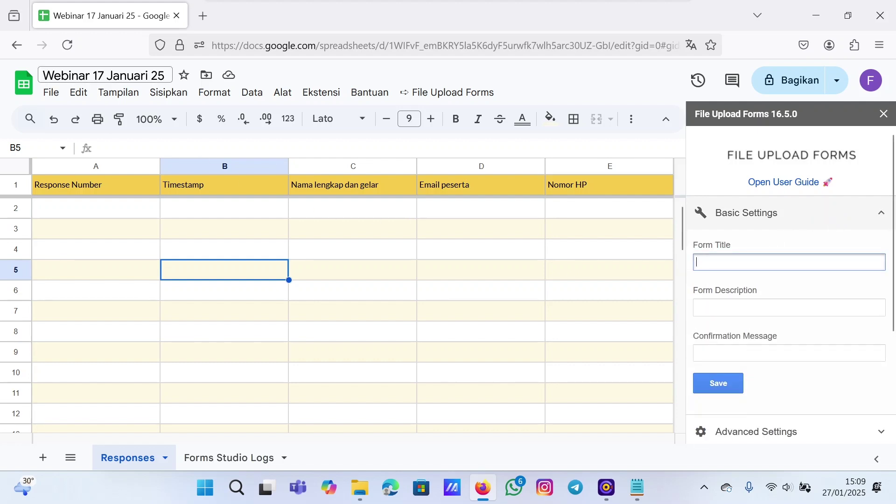
{"action": "left_click", "coordinate": [65, 75]}
{"action": "double_click", "coordinate": [65, 76]}
{"action": "left_click", "coordinate": [90, 76]}
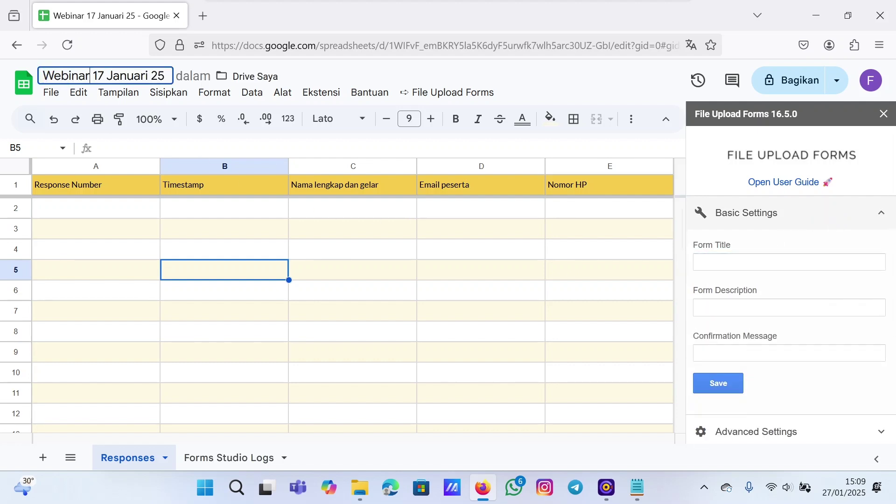
{"action": "key", "text": "ctrl+a"}
{"action": "key", "text": "ctrl+c"}
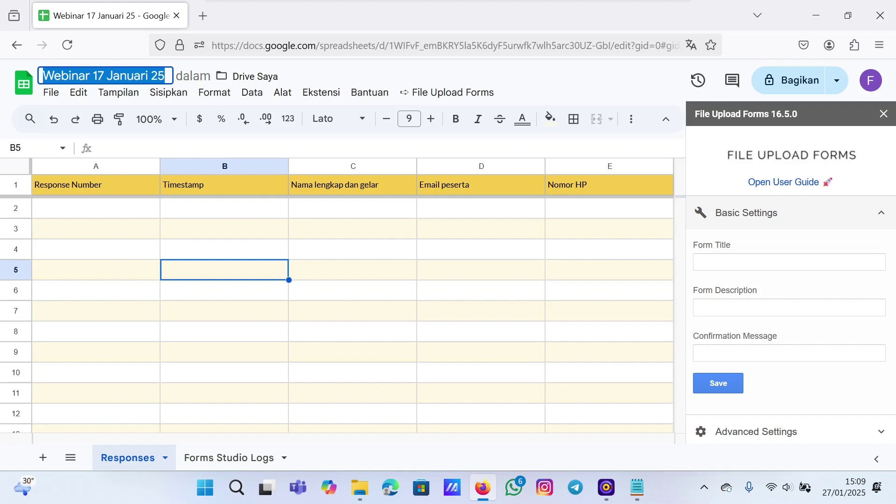
{"action": "left_click", "coordinate": [728, 262]}
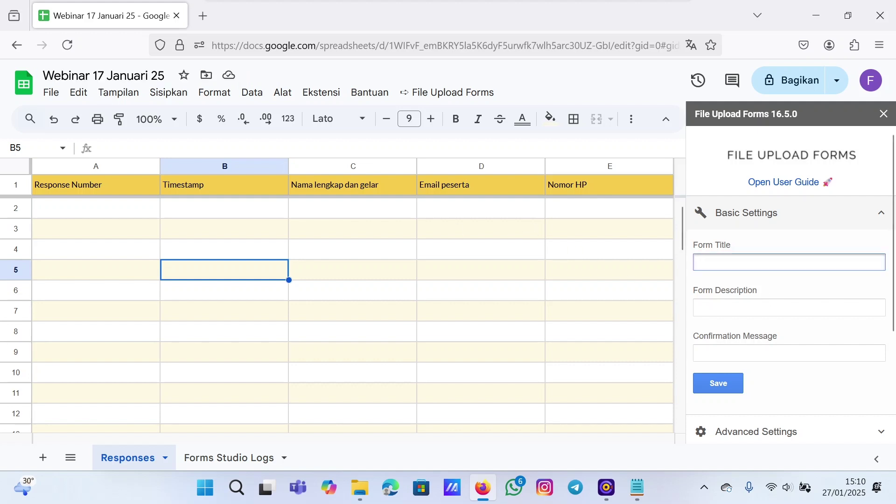
{"action": "key", "text": "ctrl+v"}
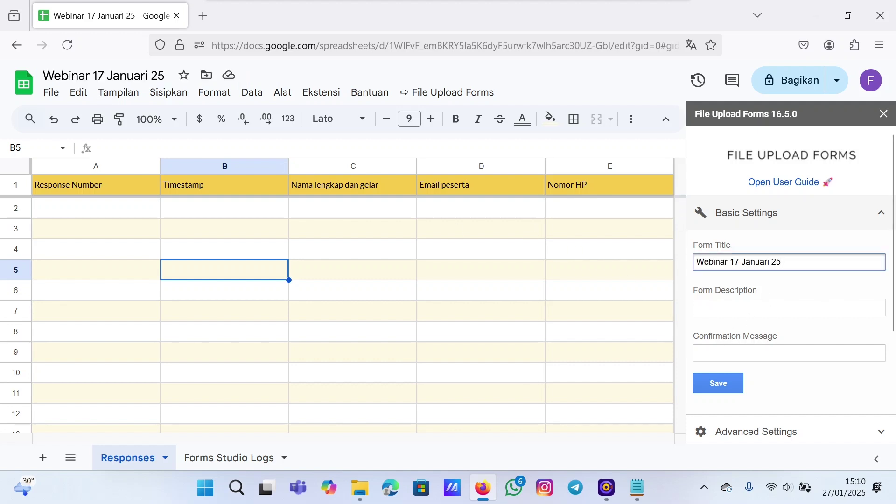
- Add the description 'Webinar 17 Januari 25 Pukul 19 atau 7 Malam WIB' and save
{"action": "left_click", "coordinate": [730, 308]}
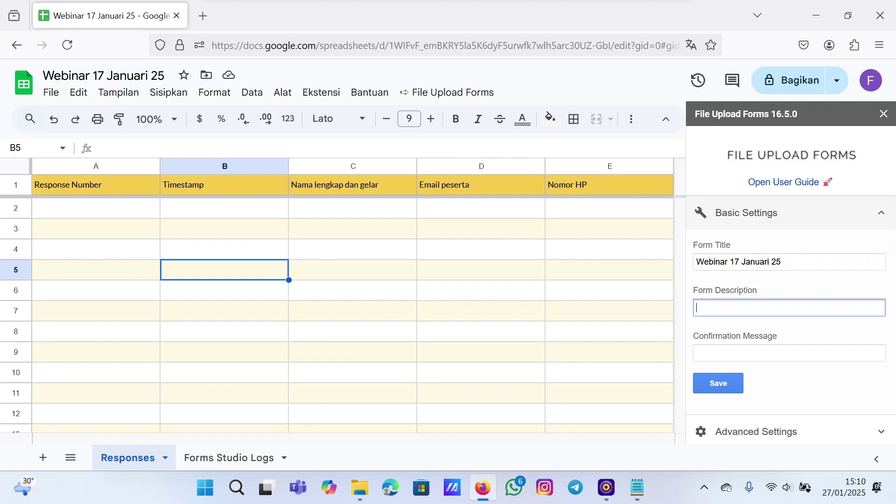
{"action": "type", "text": "Webinar 17 Januari 25 Pukul 19 atau 7 Malam"}
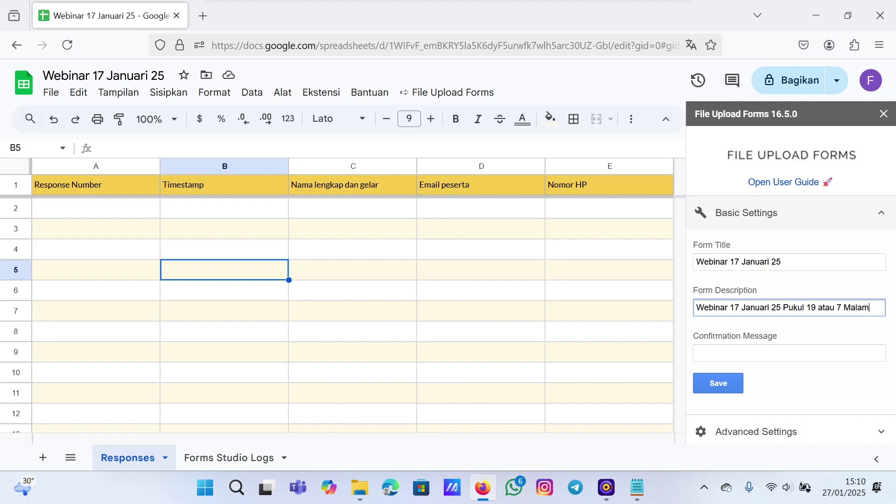
{"action": "type", "text": " WIB"}
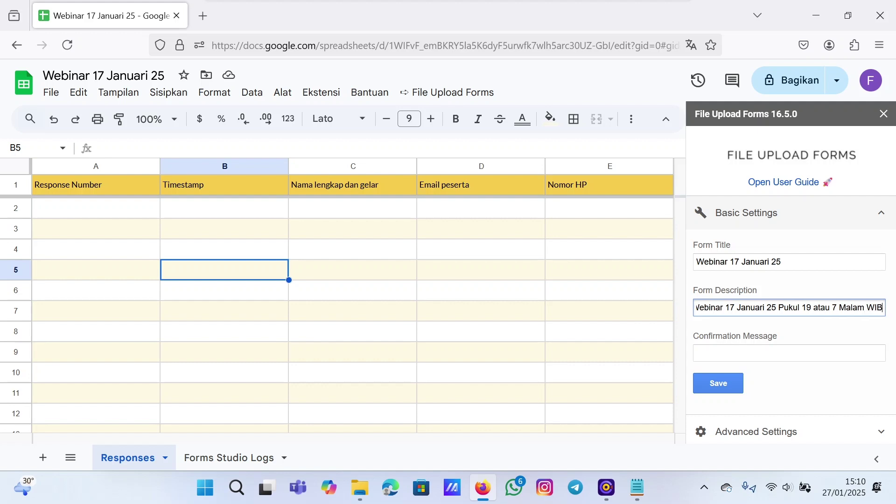
{"action": "left_click", "coordinate": [720, 384]}
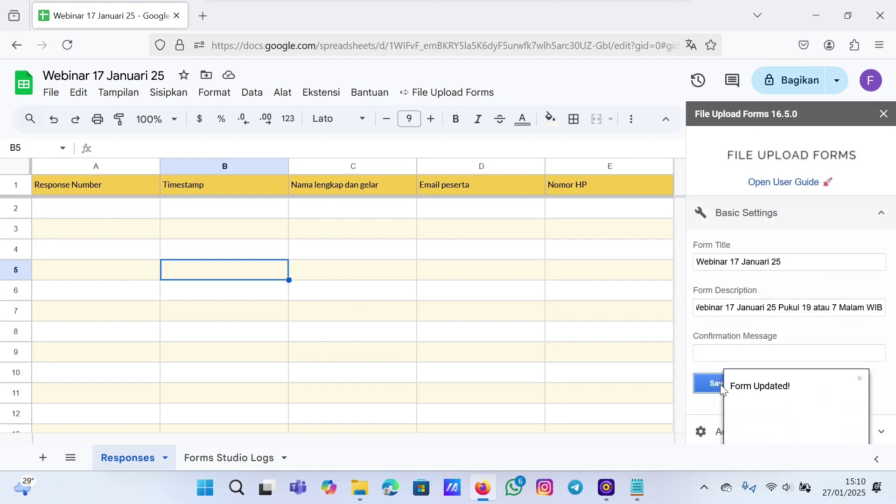
{"action": "left_click", "coordinate": [859, 379]}
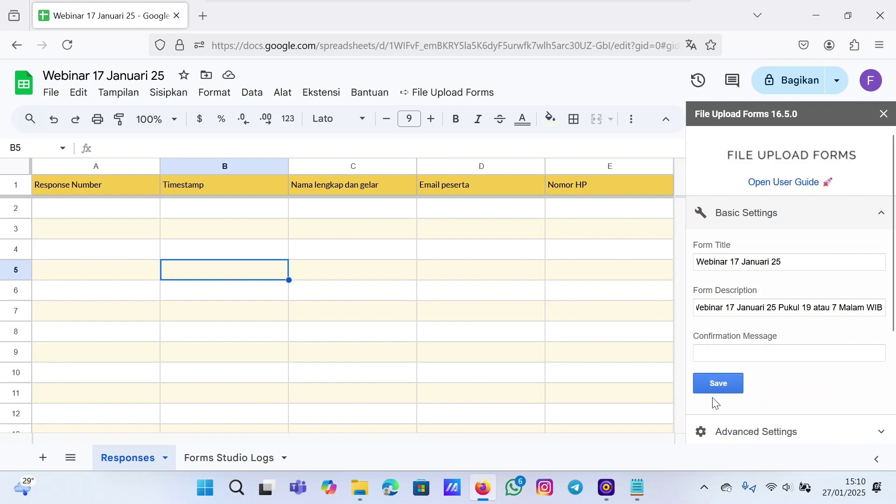
- Expand Share & Embed and copy the form's script.google.com link over to Notepad
{"action": "scroll", "coordinate": [734, 306], "scroll_direction": "down", "scroll_amount": 3}
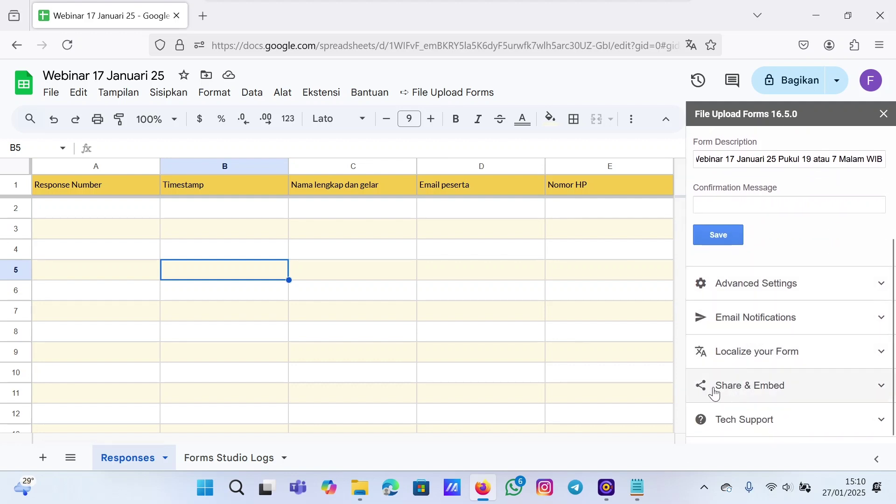
{"action": "left_click", "coordinate": [768, 396]}
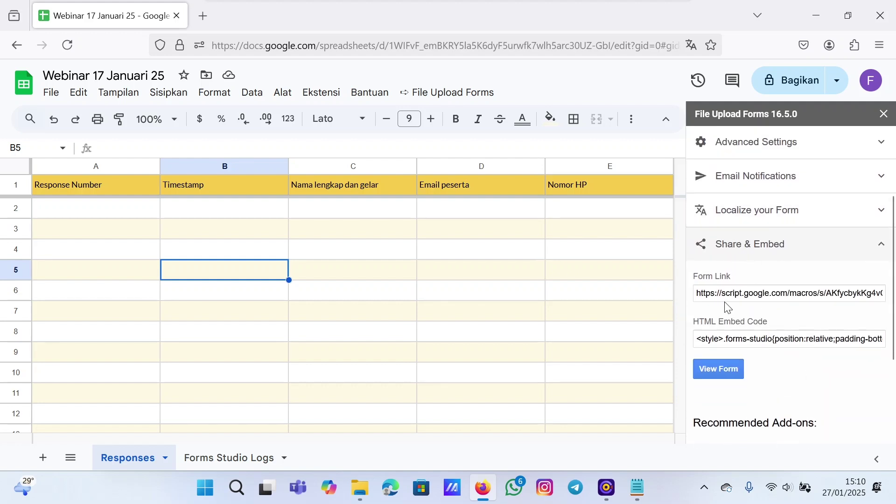
{"action": "left_click", "coordinate": [788, 293]}
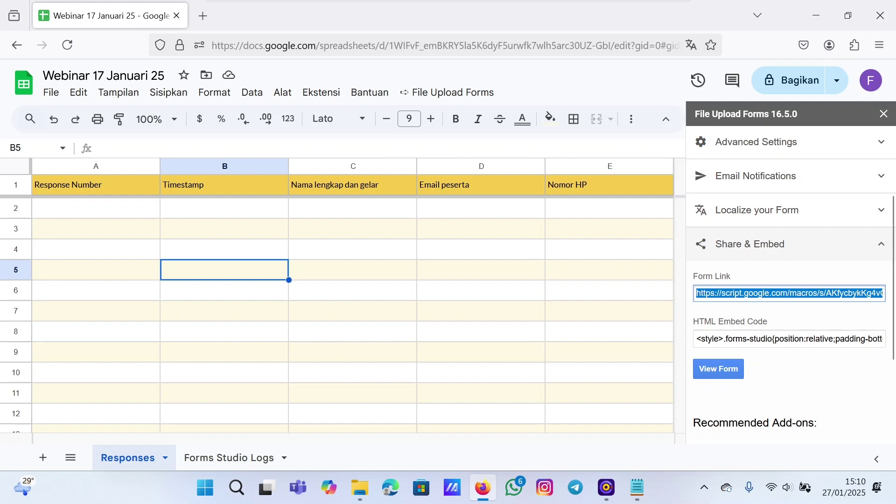
{"action": "left_click", "coordinate": [637, 487]}
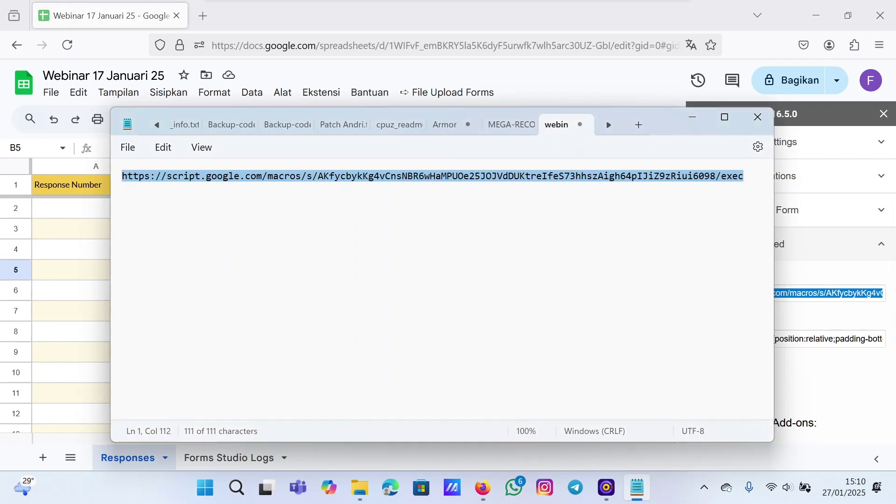
- Replace the note's old text with the copied form link
{"action": "key", "text": "BackSpace"}
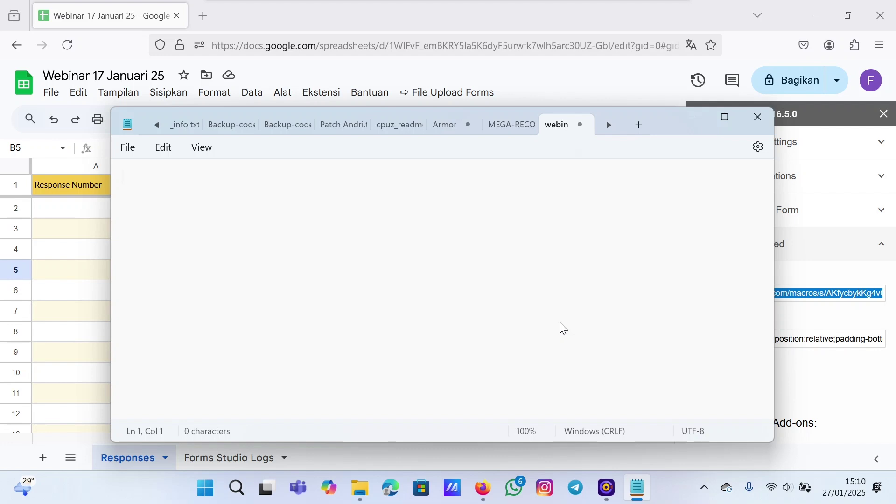
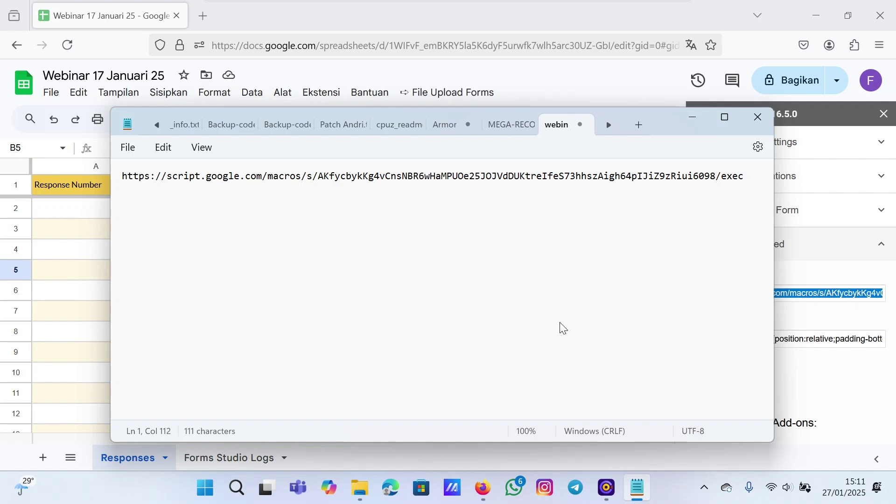
{"action": "left_click", "coordinate": [564, 7]}
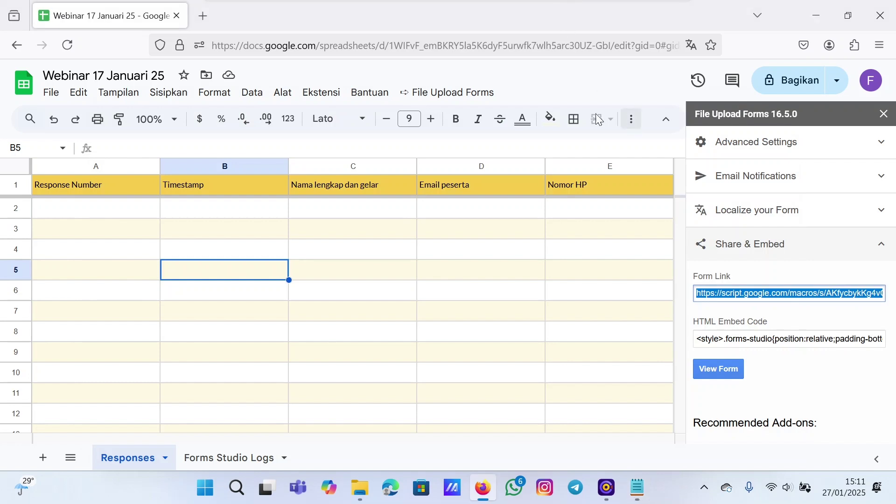
- Load the web app link saved in Notepad in a fresh Firefox tab, closing the spreadsheet tab
{"action": "left_click", "coordinate": [525, 331]}
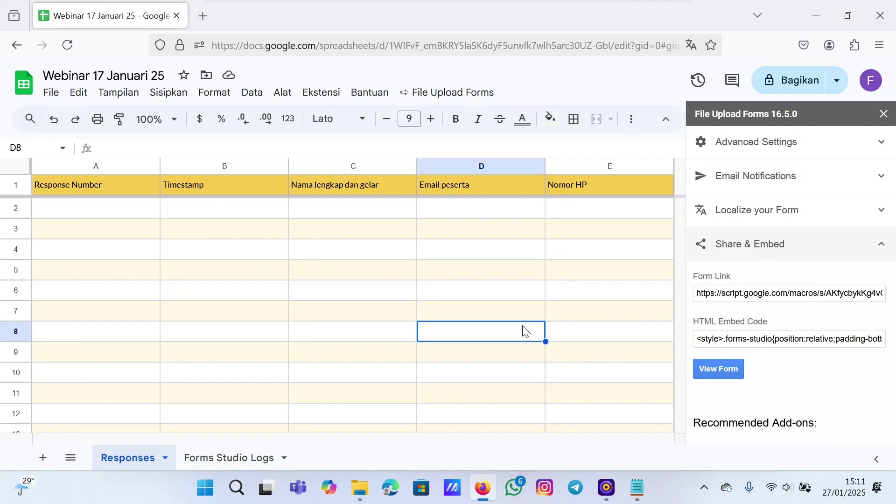
{"action": "left_click", "coordinate": [200, 19]}
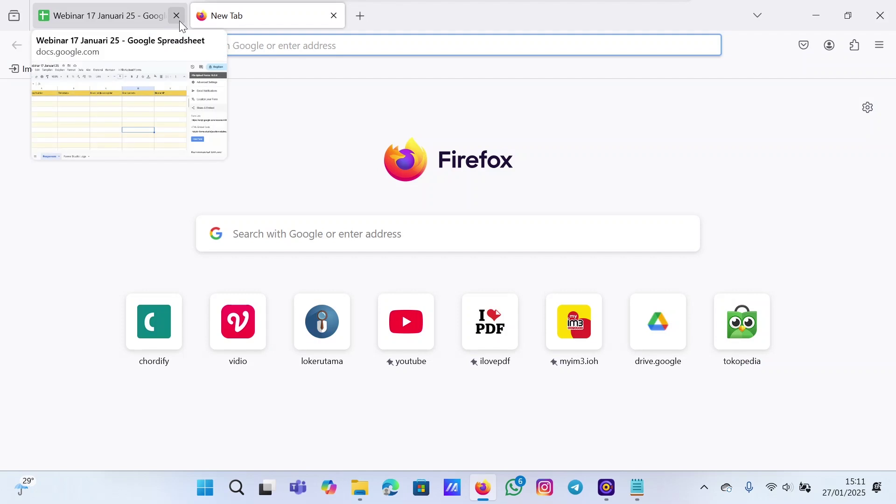
{"action": "left_click", "coordinate": [178, 17]}
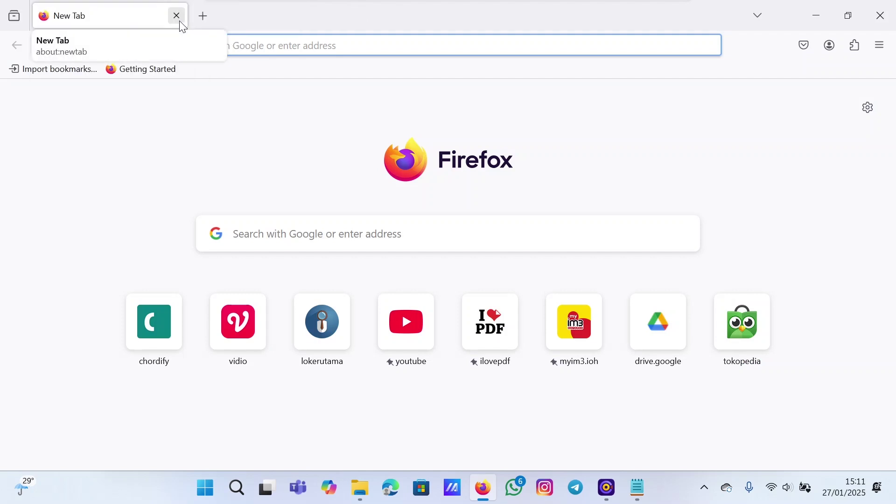
{"action": "left_click", "coordinate": [637, 486]}
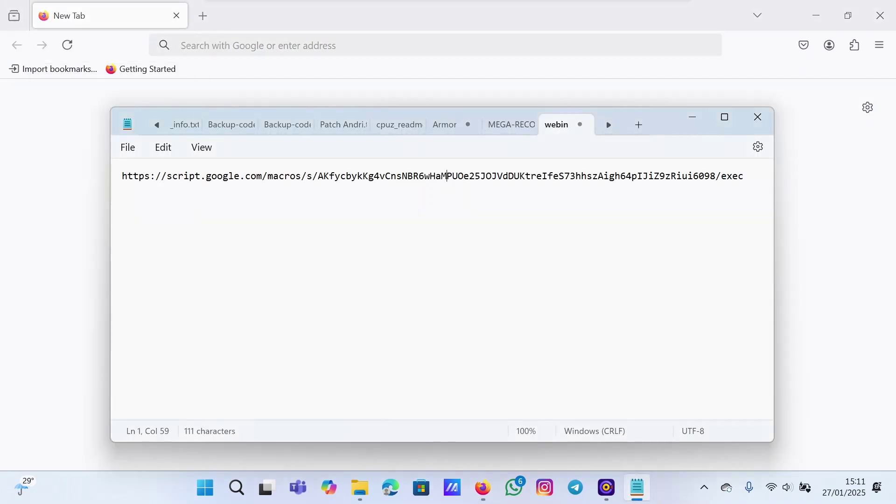
{"action": "key", "text": "ctrl+a"}
{"action": "left_click", "coordinate": [290, 11]}
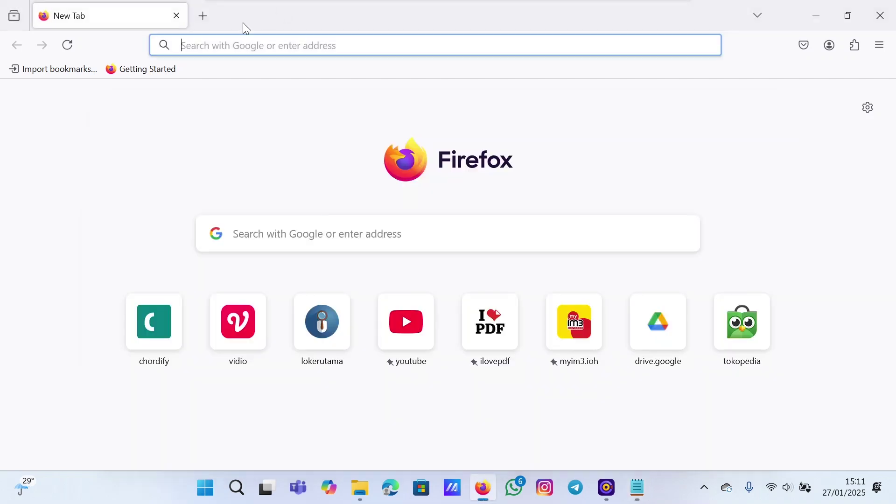
{"action": "left_click", "coordinate": [202, 42]}
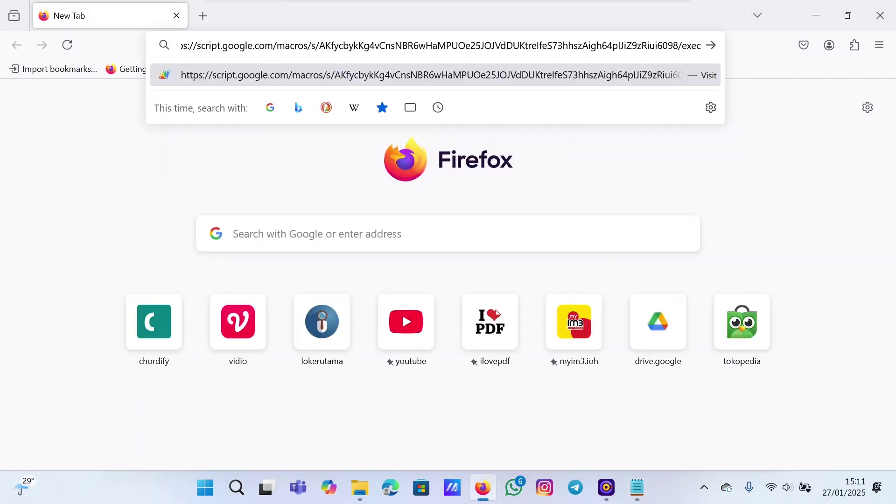
{"action": "key", "text": "Return"}
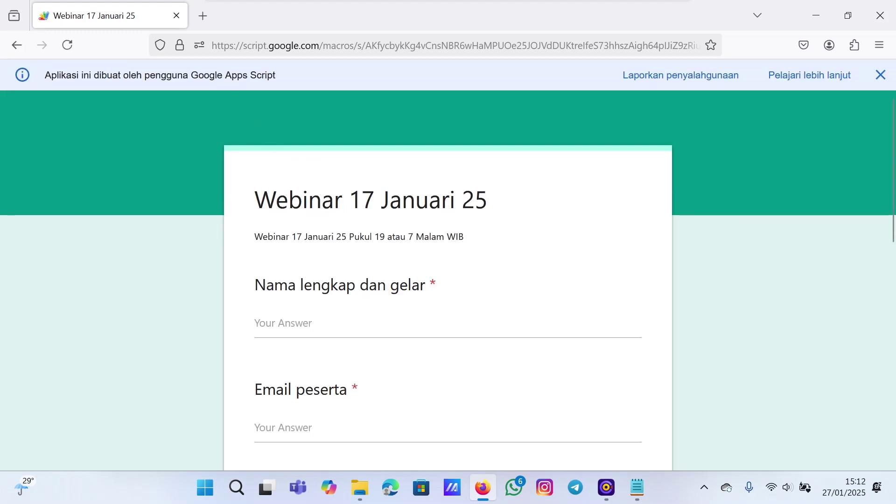
- Highlight the form's title and description text to inspect the header
{"action": "left_click_drag", "start_coordinate": [254, 199], "coordinate": [488, 199]}
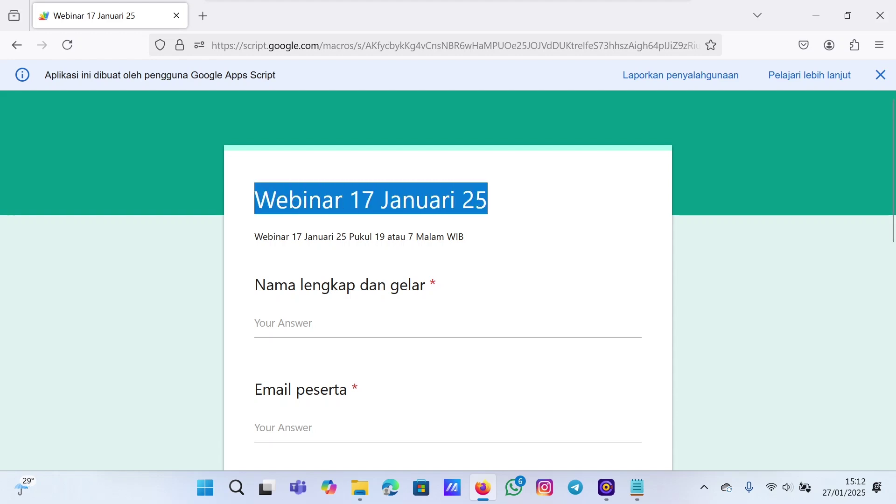
{"action": "left_click_drag", "start_coordinate": [255, 237], "coordinate": [468, 244]}
{"action": "left_click", "coordinate": [469, 235]}
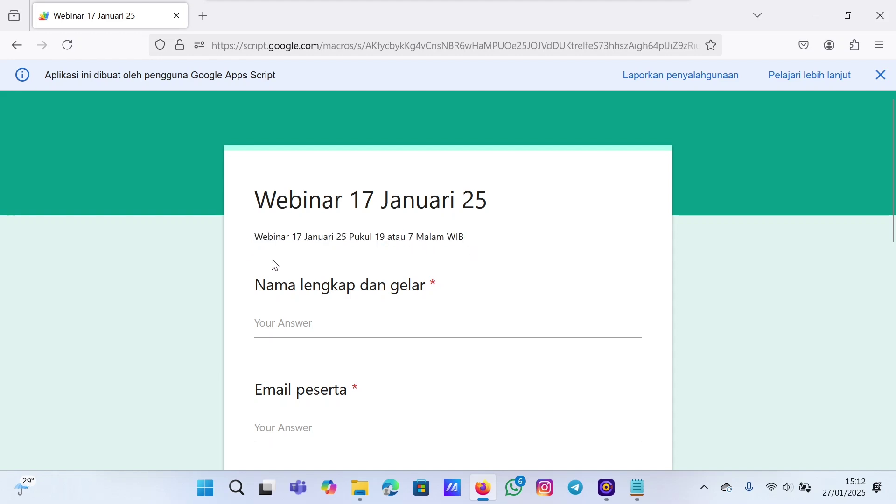
{"action": "left_click_drag", "start_coordinate": [250, 193], "coordinate": [466, 237]}
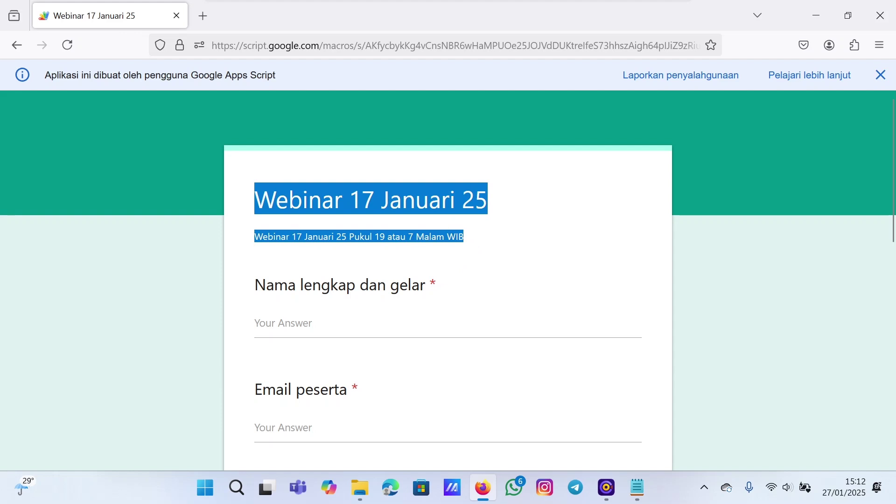
{"action": "left_click", "coordinate": [317, 248]}
- Enter the participant's full name and degree, leaving Email peserta empty
{"action": "scroll", "coordinate": [317, 249], "scroll_direction": "down", "scroll_amount": 3}
{"action": "left_click", "coordinate": [317, 249]}
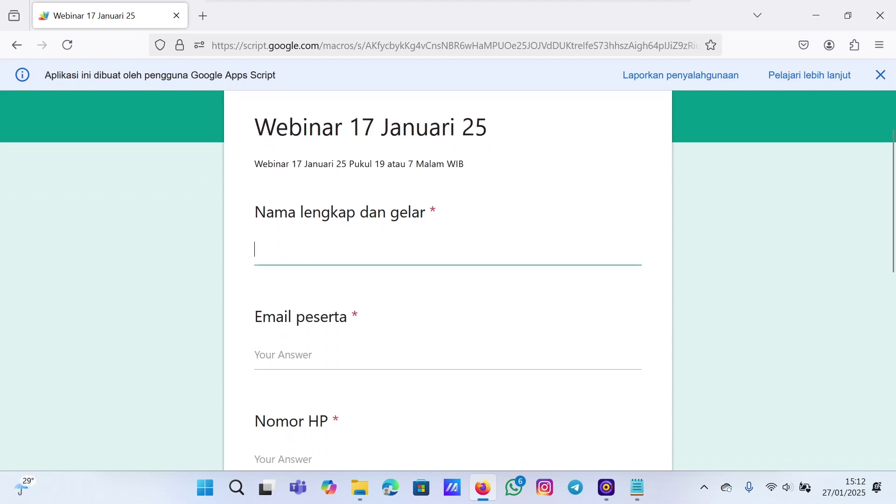
{"action": "type", "text": "Jackson, S."}
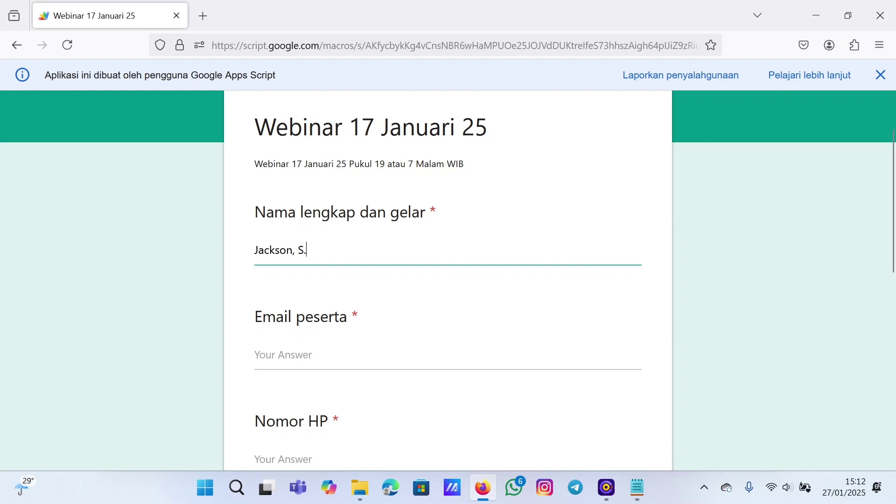
{"action": "type", "text": "Pd."}
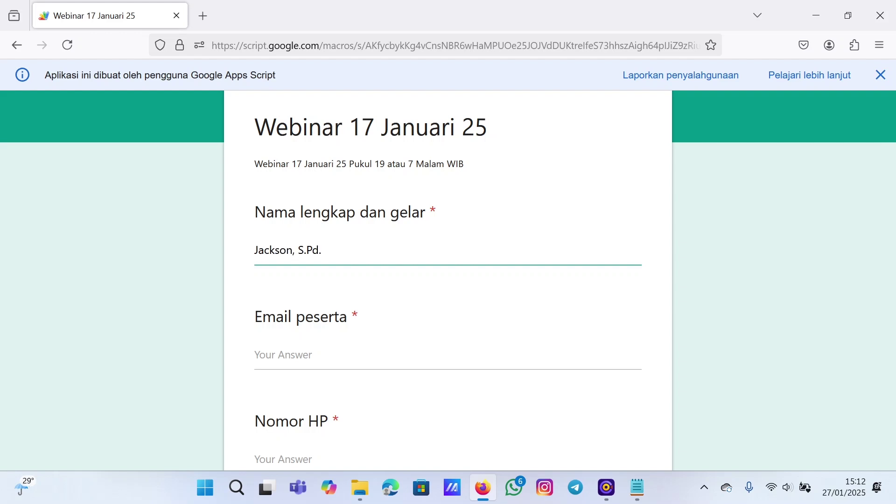
{"action": "scroll", "coordinate": [448, 280], "scroll_direction": "down", "scroll_amount": 2}
{"action": "key", "text": "Tab"}
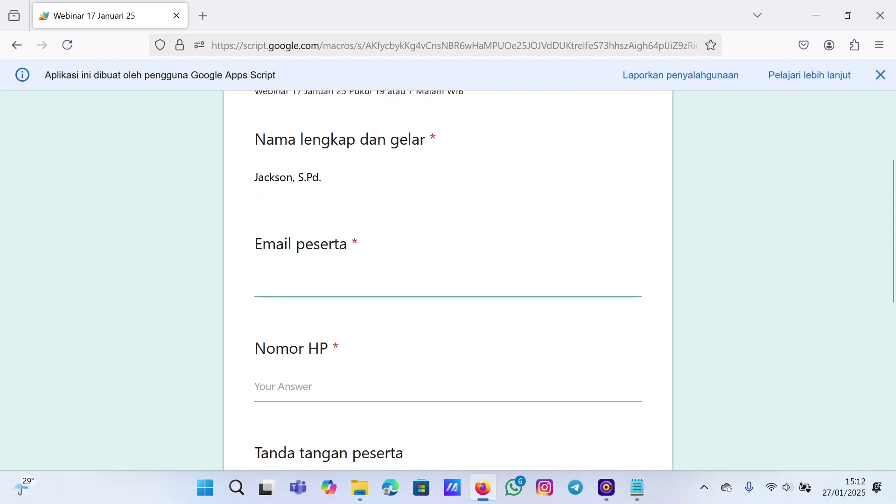
{"action": "type", "text": "jackon"}
{"action": "key", "text": "BackSpace"}
{"action": "key", "text": "BackSpace"}
{"action": "key", "text": "BackSpace"}
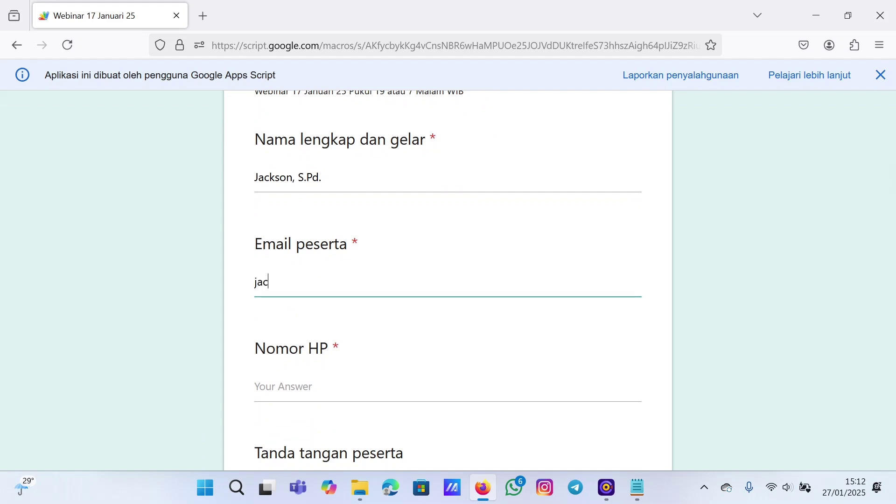
{"action": "key", "text": "BackSpace"}
{"action": "key", "text": "BackSpace"}
{"action": "key", "text": "BackSpace"}
{"action": "scroll", "coordinate": [352, 304], "scroll_direction": "down", "scroll_amount": 3}
{"action": "scroll", "coordinate": [352, 303], "scroll_direction": "up", "scroll_amount": 3}
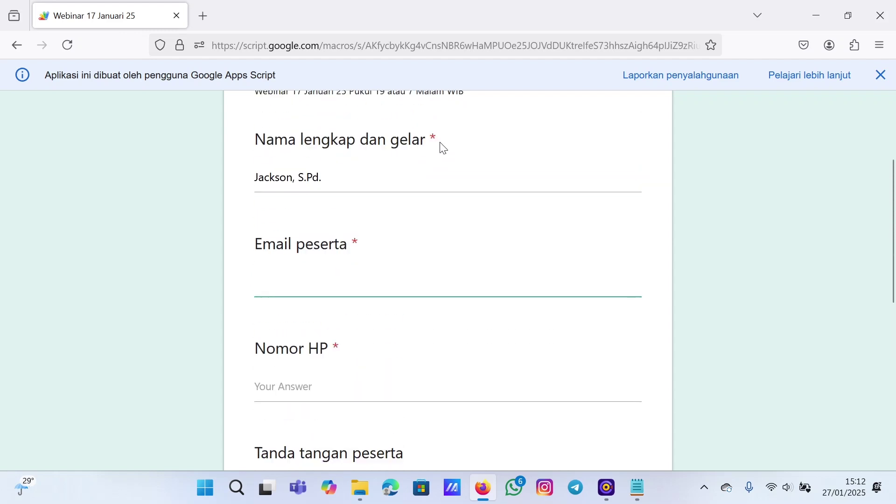
{"action": "left_click", "coordinate": [364, 245]}
{"action": "scroll", "coordinate": [364, 250], "scroll_direction": "down", "scroll_amount": 3}
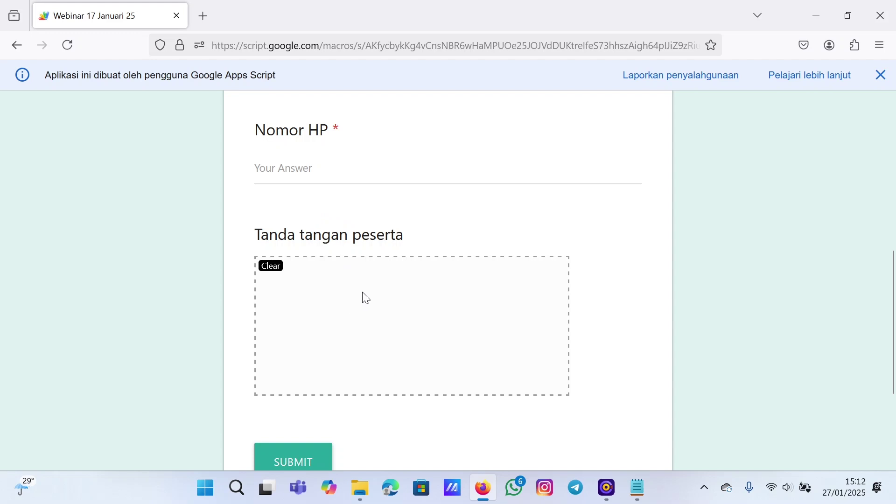
{"action": "scroll", "coordinate": [370, 256], "scroll_direction": "down", "scroll_amount": 2}
{"action": "left_click_drag", "start_coordinate": [355, 212], "coordinate": [369, 273]}
{"action": "left_click_drag", "start_coordinate": [320, 249], "coordinate": [377, 231]}
{"action": "mouse_move", "coordinate": [342, 259]}
{"action": "left_mouse_down"}
{"action": "mouse_move", "coordinate": [427, 247]}
{"action": "mouse_move", "coordinate": [426, 282]}
{"action": "mouse_move", "coordinate": [492, 256]}
{"action": "left_mouse_up"}
{"action": "left_click", "coordinate": [462, 224]}
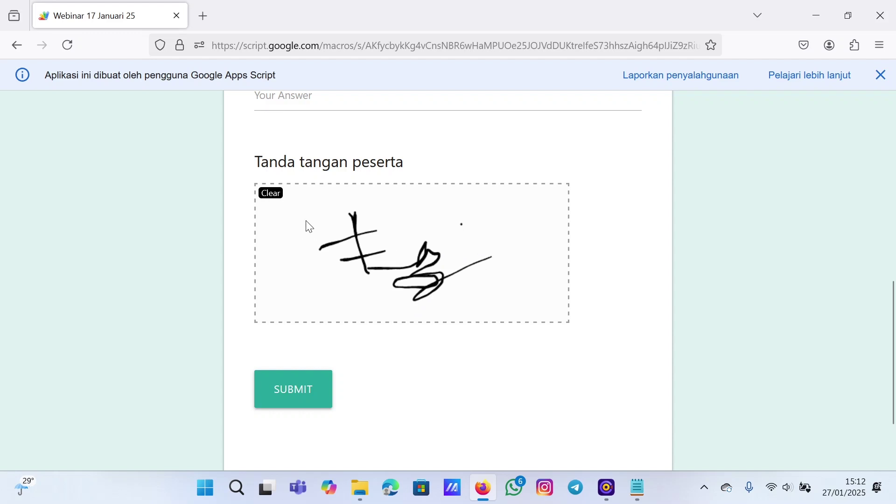
{"action": "left_click", "coordinate": [276, 201]}
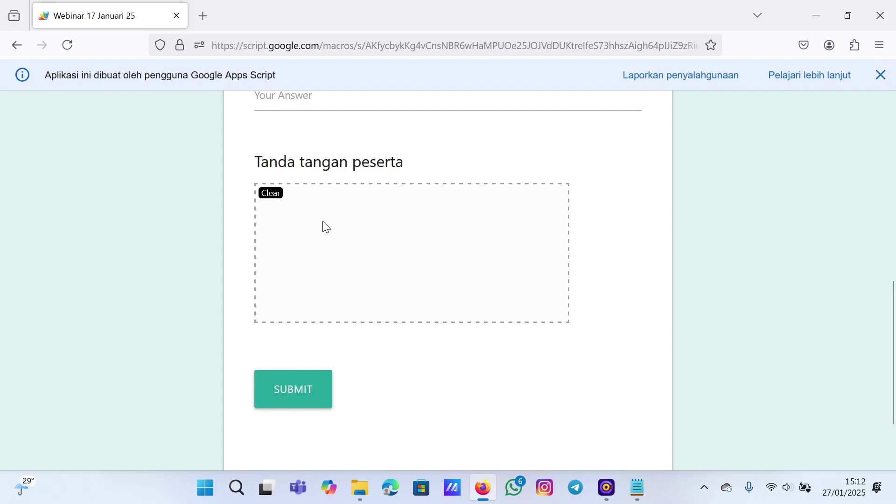
{"action": "left_click_drag", "start_coordinate": [346, 209], "coordinate": [361, 267]}
{"action": "mouse_move", "coordinate": [313, 242]}
{"action": "left_mouse_down"}
{"action": "mouse_move", "coordinate": [353, 232]}
{"action": "mouse_move", "coordinate": [421, 254]}
{"action": "mouse_move", "coordinate": [432, 282]}
{"action": "mouse_move", "coordinate": [471, 247]}
{"action": "left_mouse_up"}
{"action": "left_click", "coordinate": [451, 235]}
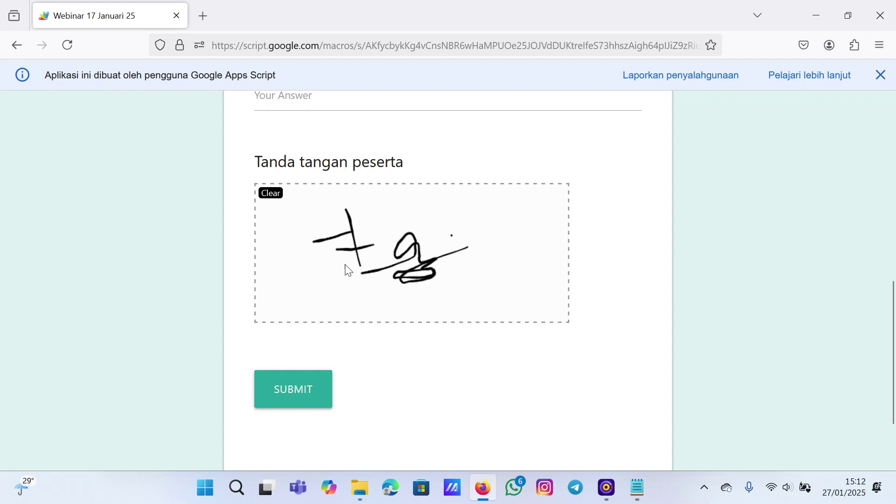
{"action": "left_click", "coordinate": [276, 203]}
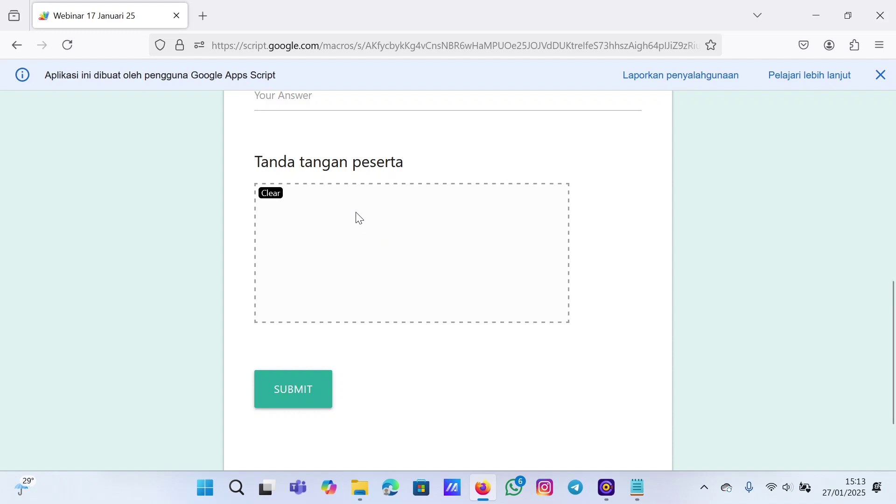
{"action": "left_click_drag", "start_coordinate": [349, 206], "coordinate": [375, 272]}
{"action": "mouse_move", "coordinate": [336, 242]}
{"action": "left_mouse_down"}
{"action": "mouse_move", "coordinate": [396, 220]}
{"action": "mouse_move", "coordinate": [392, 248]}
{"action": "mouse_move", "coordinate": [406, 237]}
{"action": "mouse_move", "coordinate": [423, 264]}
{"action": "mouse_move", "coordinate": [391, 285]}
{"action": "left_mouse_up"}
{"action": "left_click", "coordinate": [490, 218]}
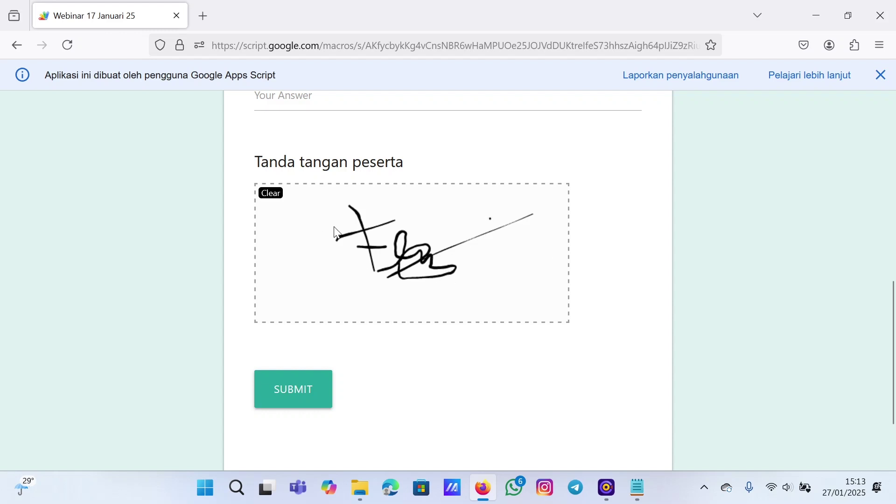
{"action": "left_click", "coordinate": [272, 195]}
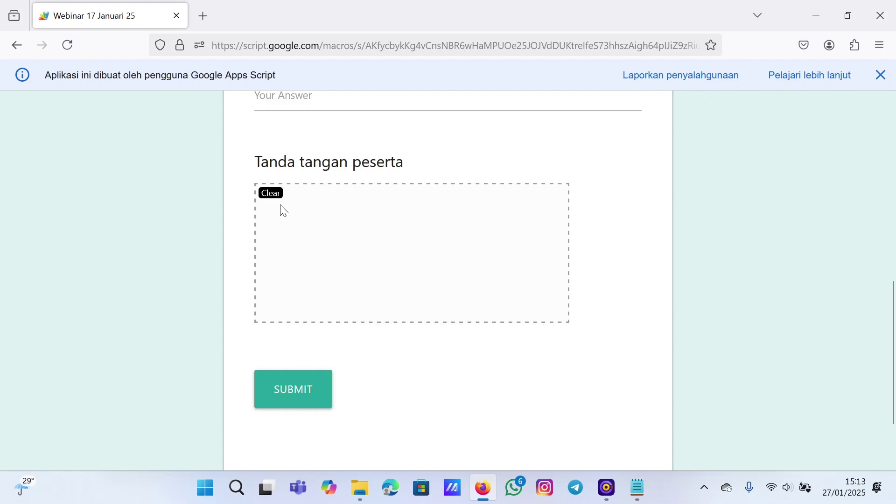
{"action": "scroll", "coordinate": [373, 237], "scroll_direction": "up", "scroll_amount": 7}
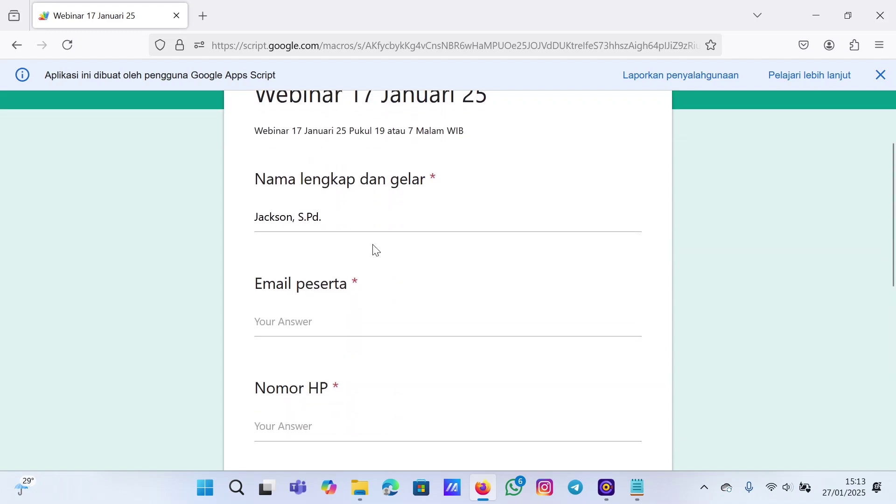
{"action": "scroll", "coordinate": [355, 285], "scroll_direction": "down", "scroll_amount": 10}
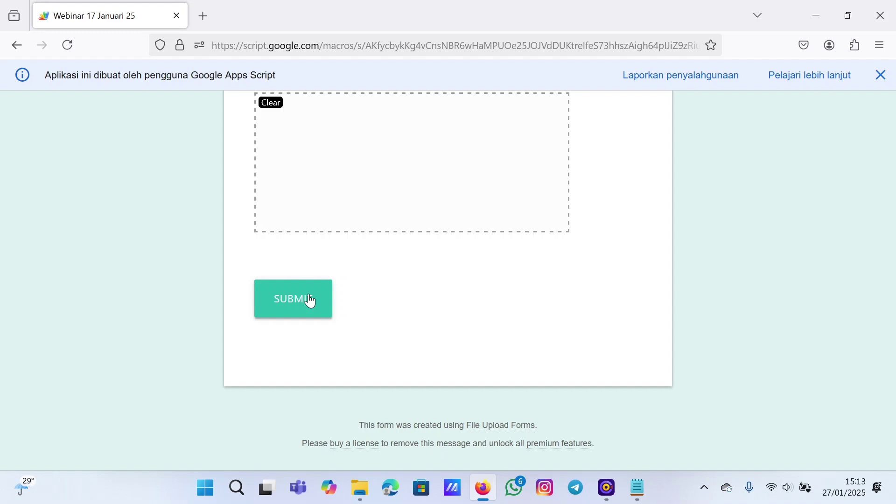
{"action": "left_click", "coordinate": [311, 300]}
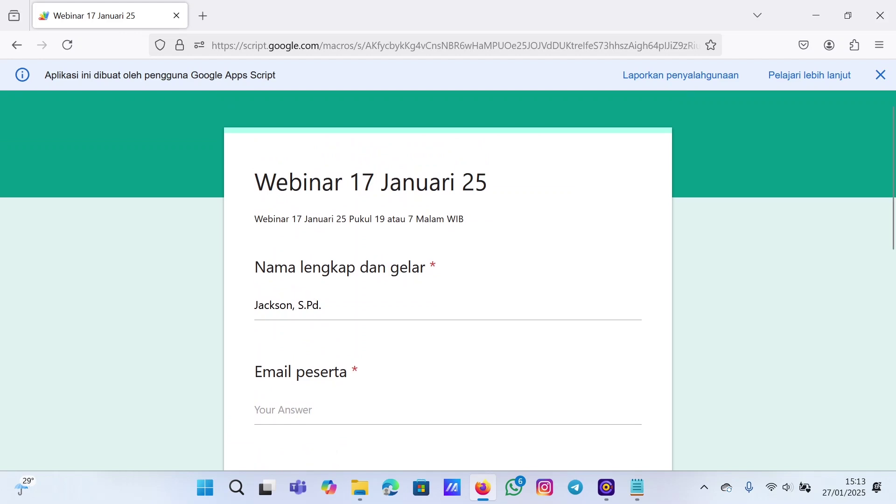